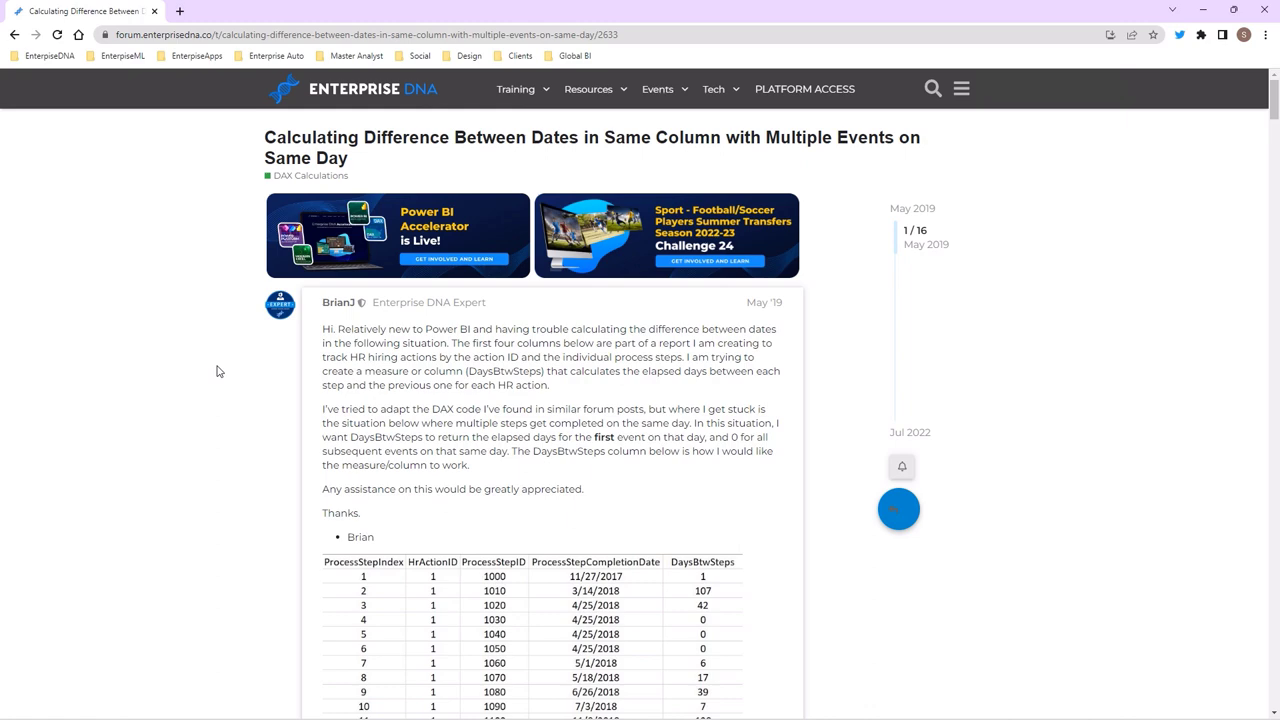
Scroll through the forum thread's replies, DAX code and example tables, back up to reply 3.
scroll(218, 371, "down", 2)
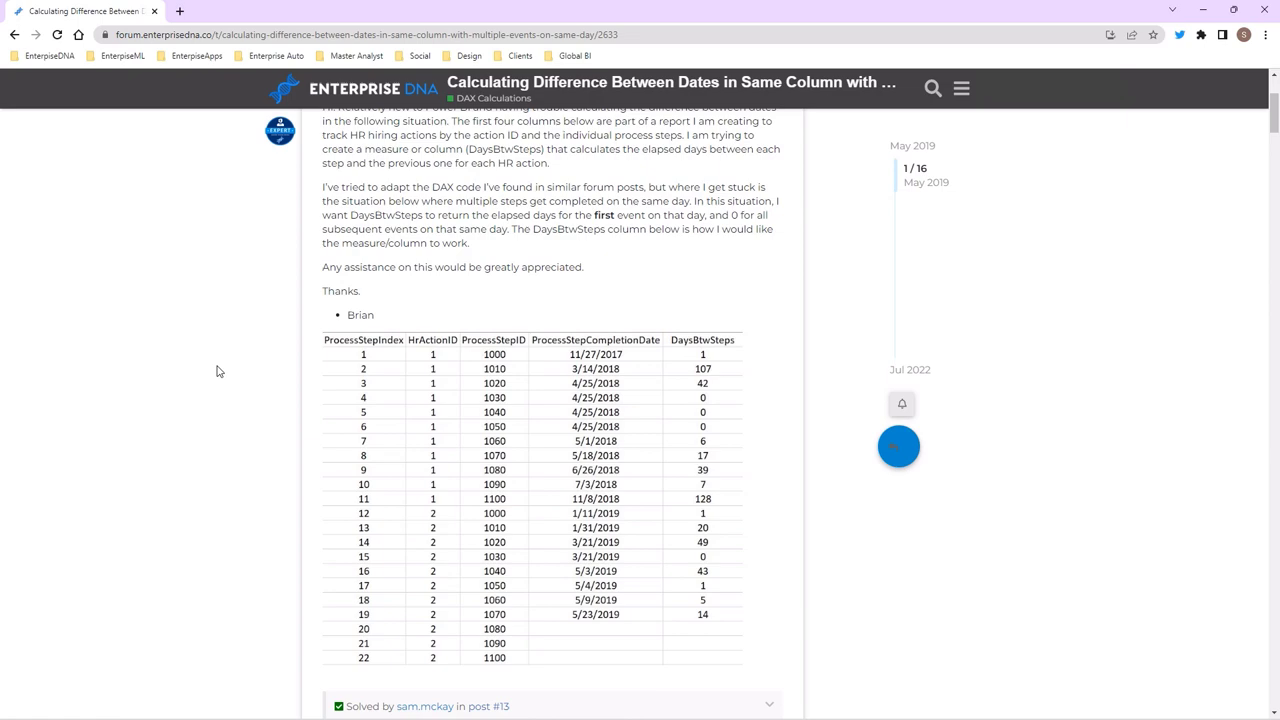
scroll(218, 371, "down", 8)
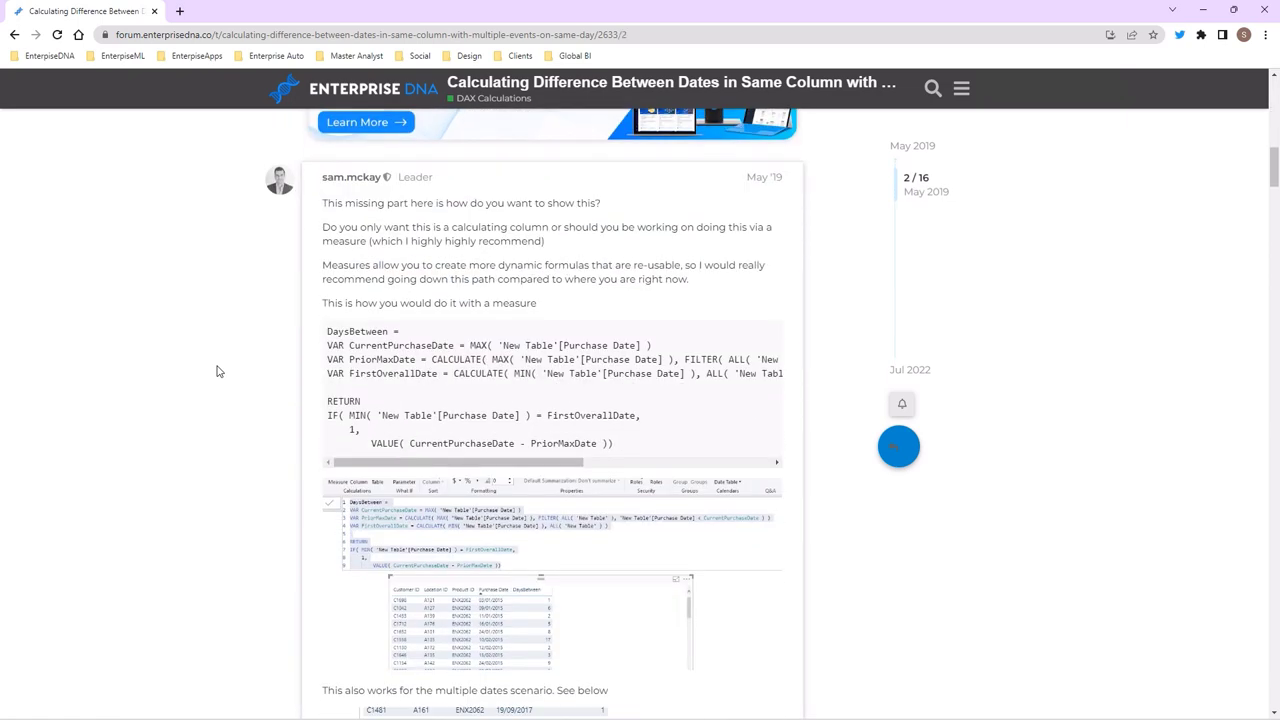
scroll(218, 371, "down", 2)
scroll(218, 371, "down", 8)
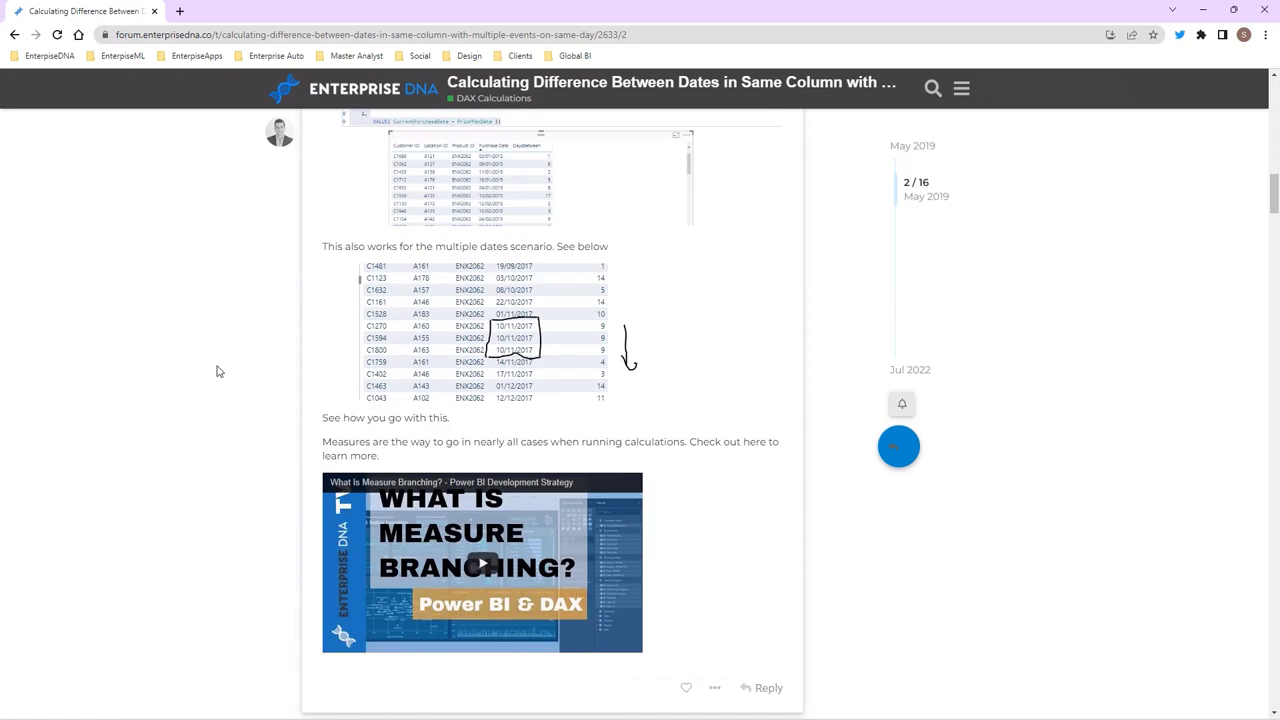
scroll(218, 371, "up", 2)
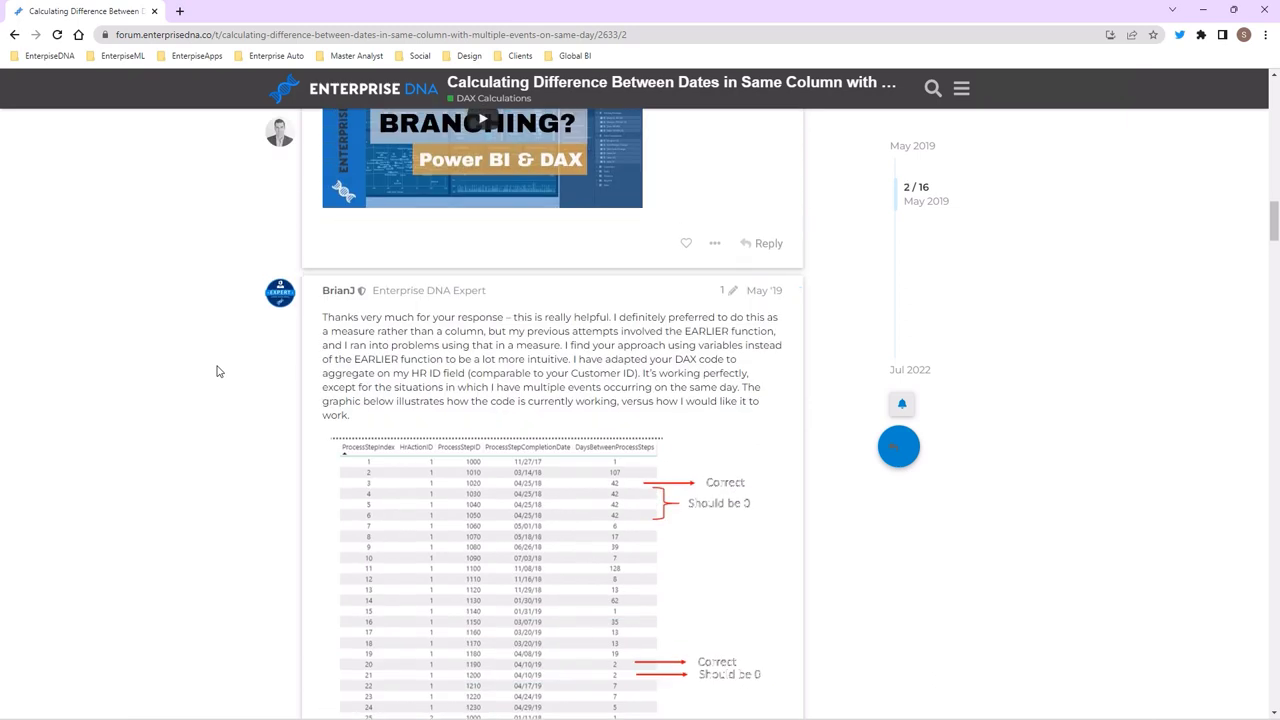
scroll(218, 371, "down", 2)
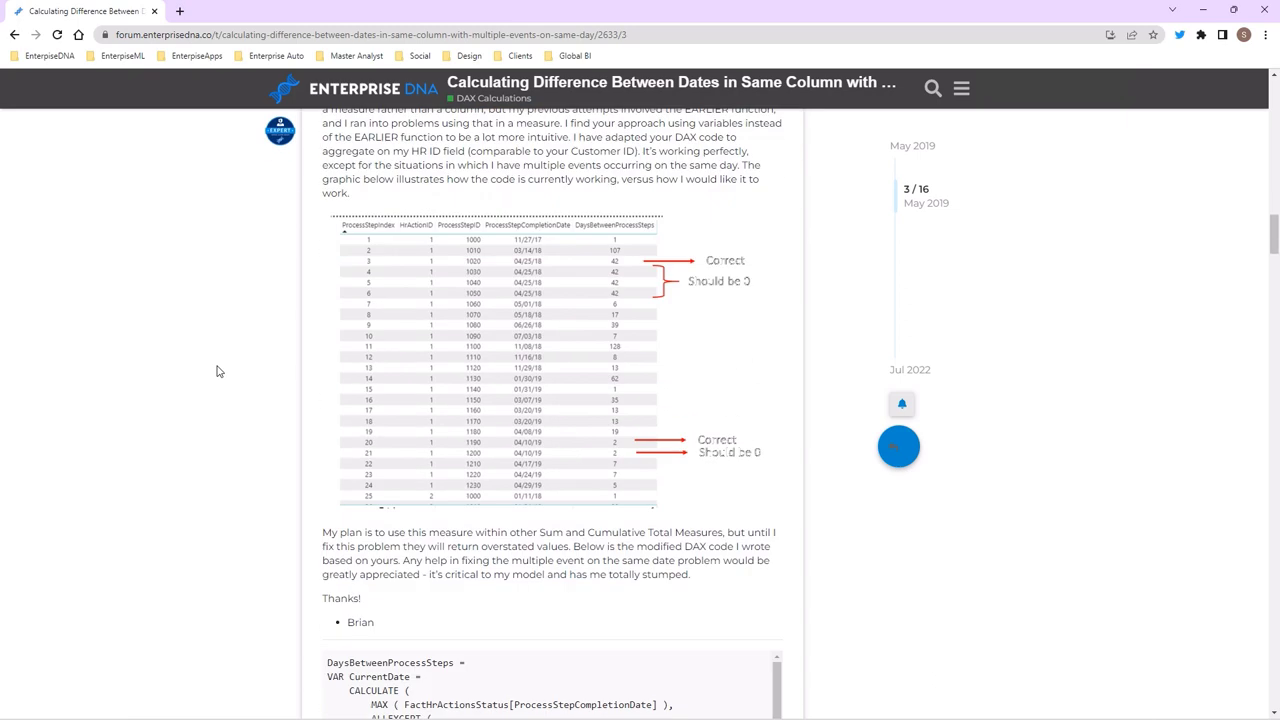
scroll(218, 371, "down", 4)
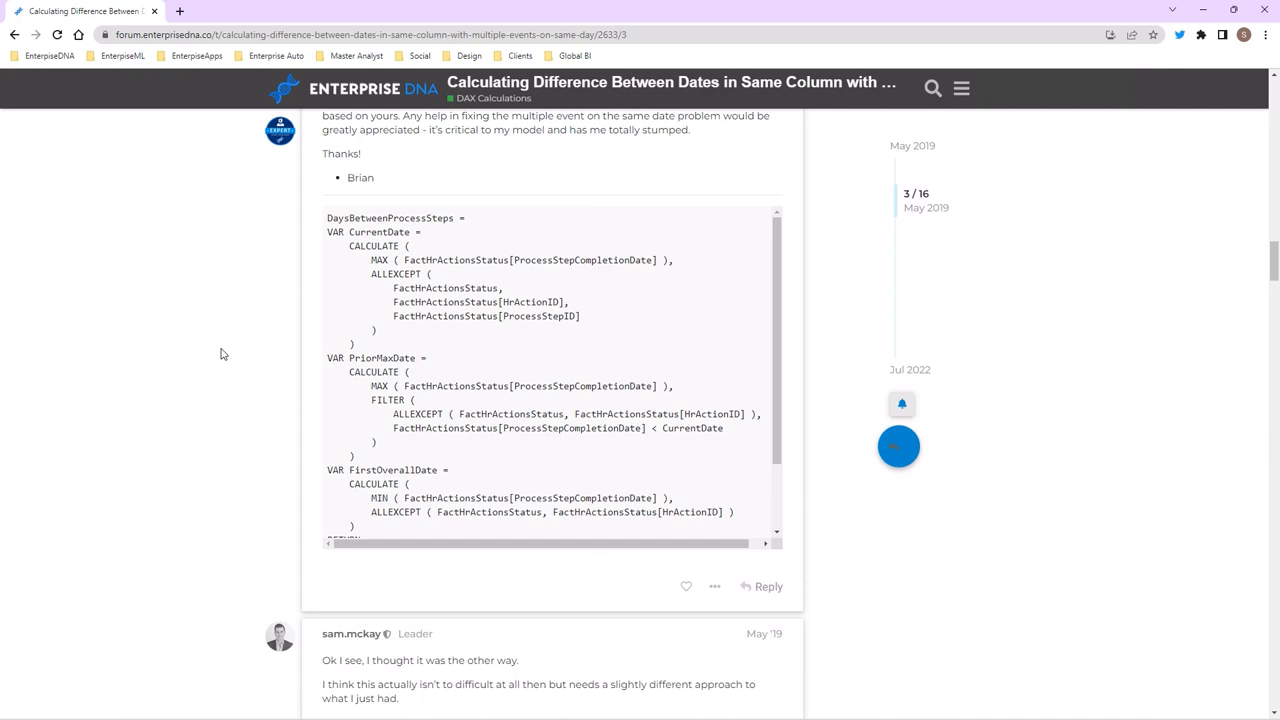
scroll(222, 354, "up", 2)
scroll(222, 354, "up", 2)
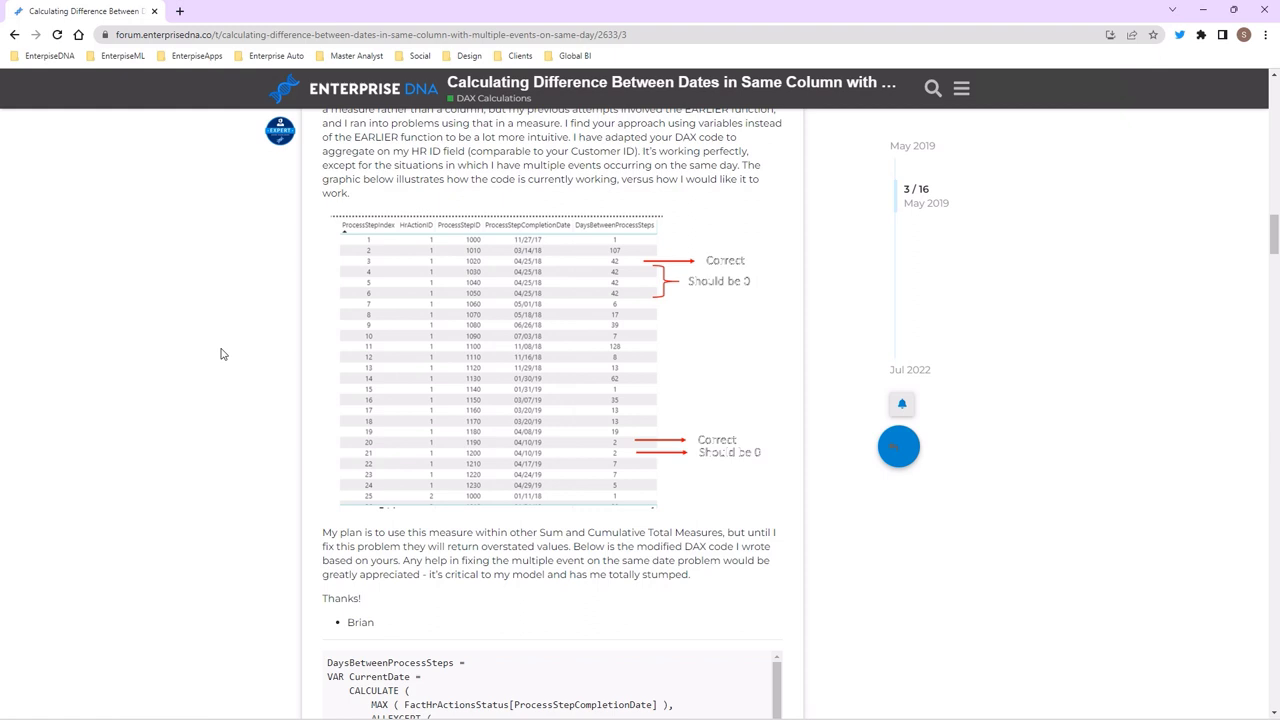
In Power BI Desktop, show the Data table's 15,000 rows in Data view.
key("alt+Tab")
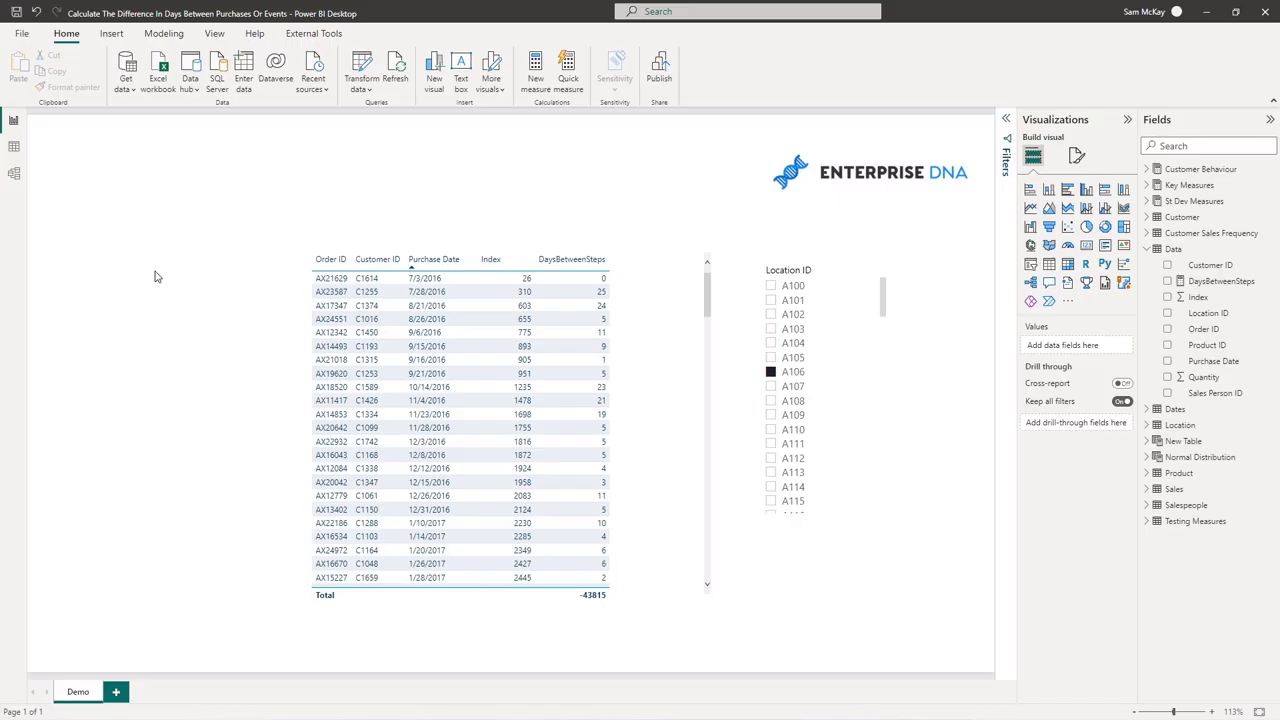
left_click(14, 146)
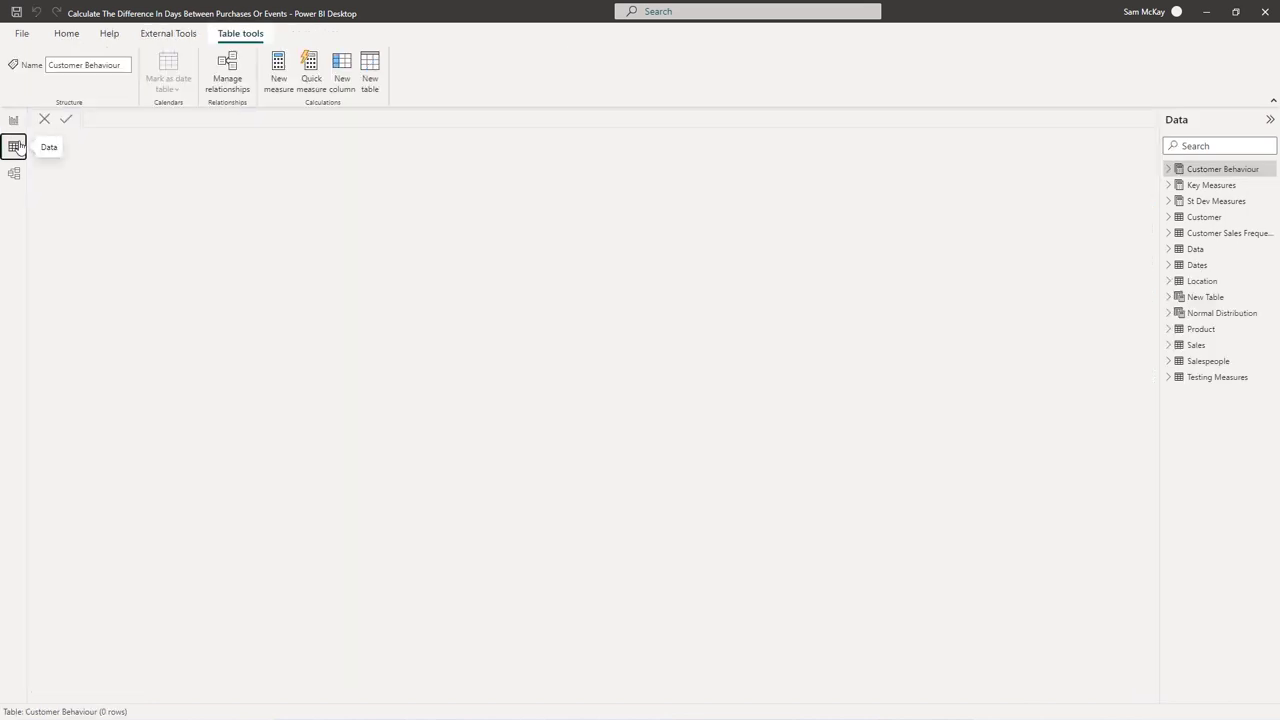
left_click(1190, 249)
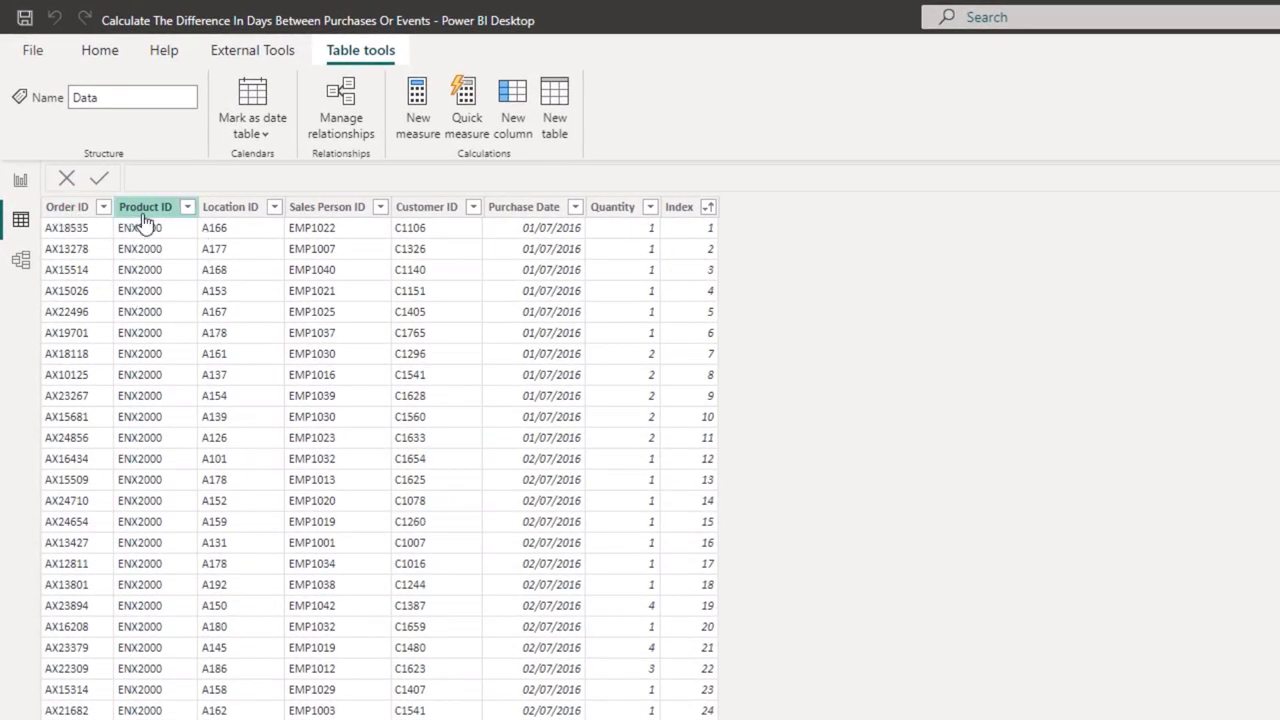
Inspect the Customer ID, Purchase Date, Quantity and Index columns, ending on Purchase Date.
left_click(415, 209)
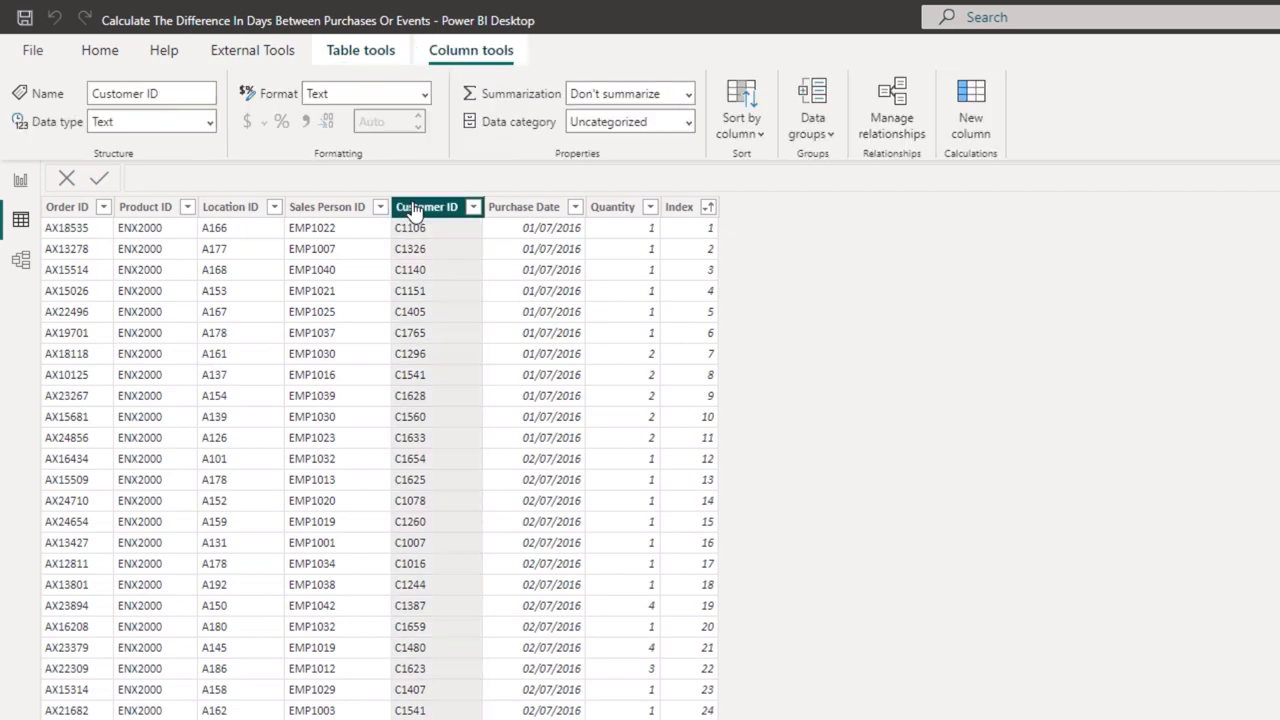
left_click(522, 215)
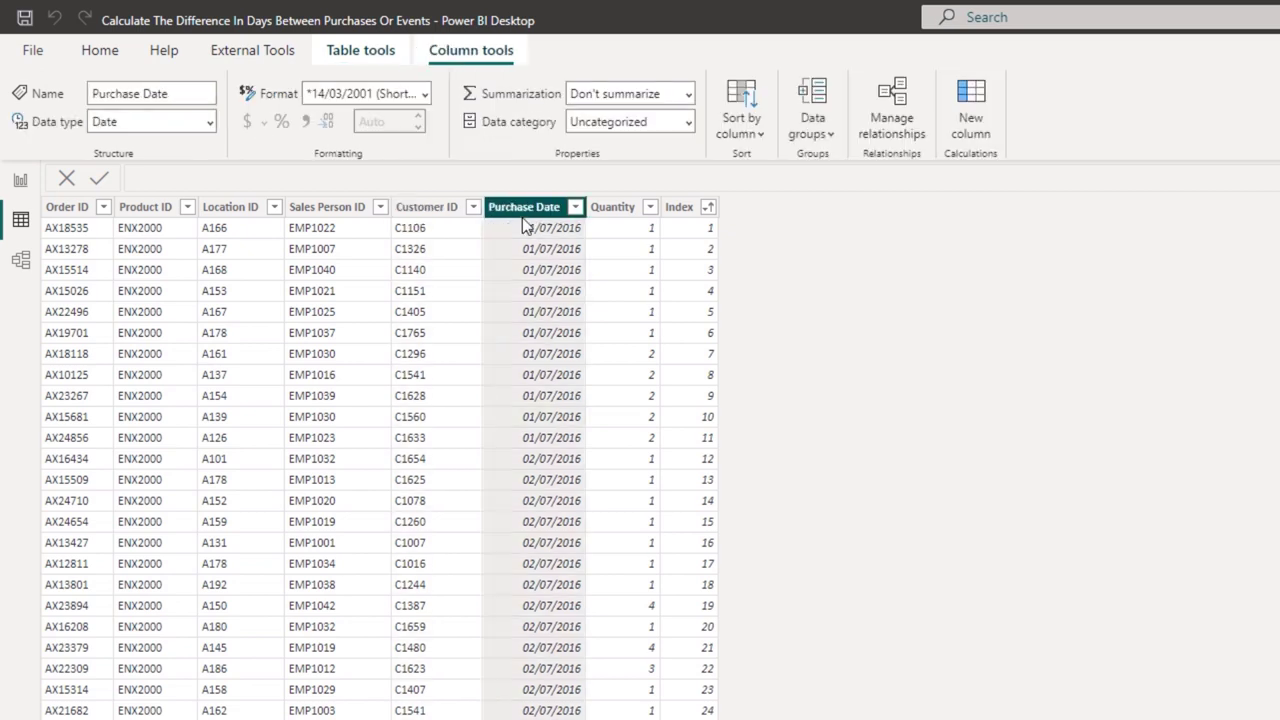
left_click(636, 222)
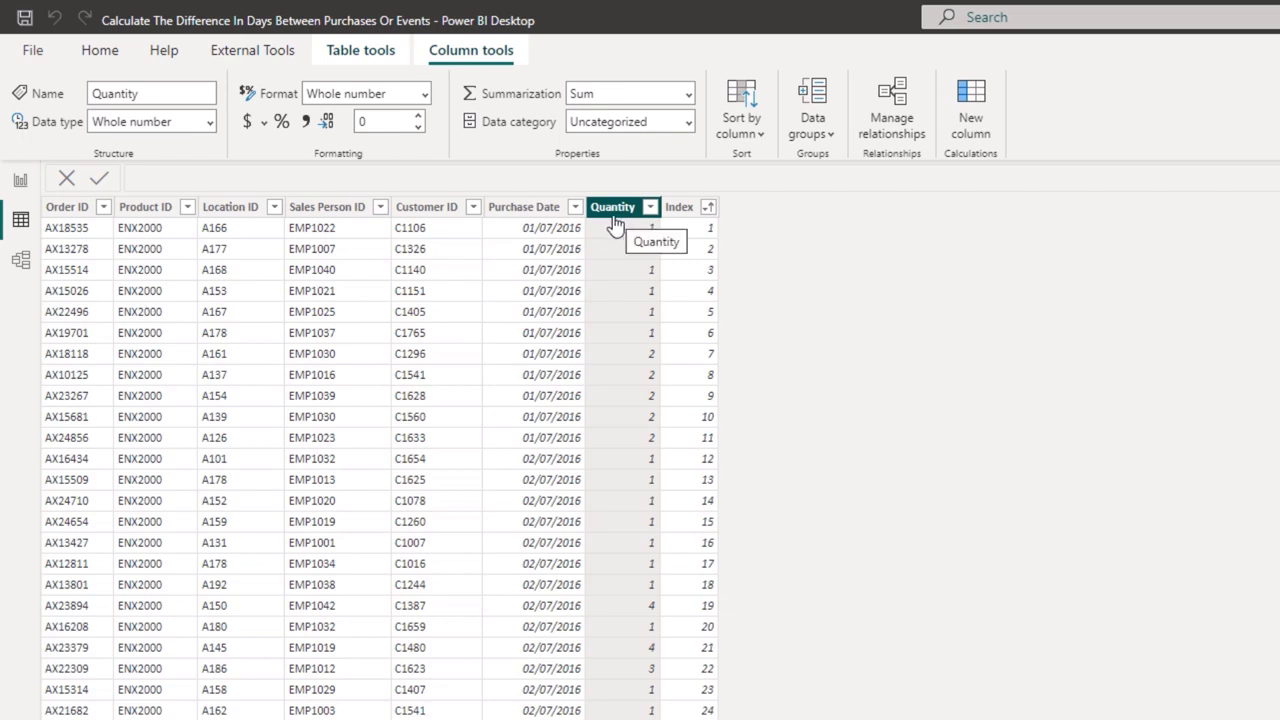
left_click(523, 297)
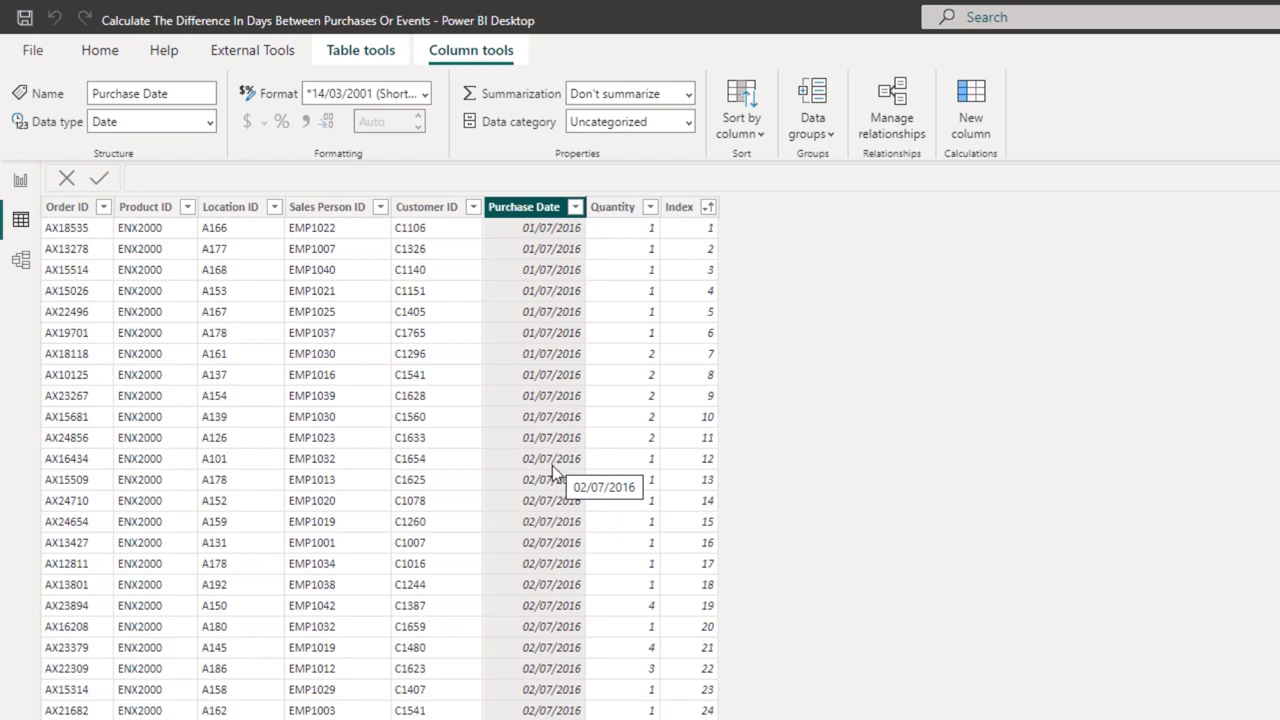
left_click(679, 220)
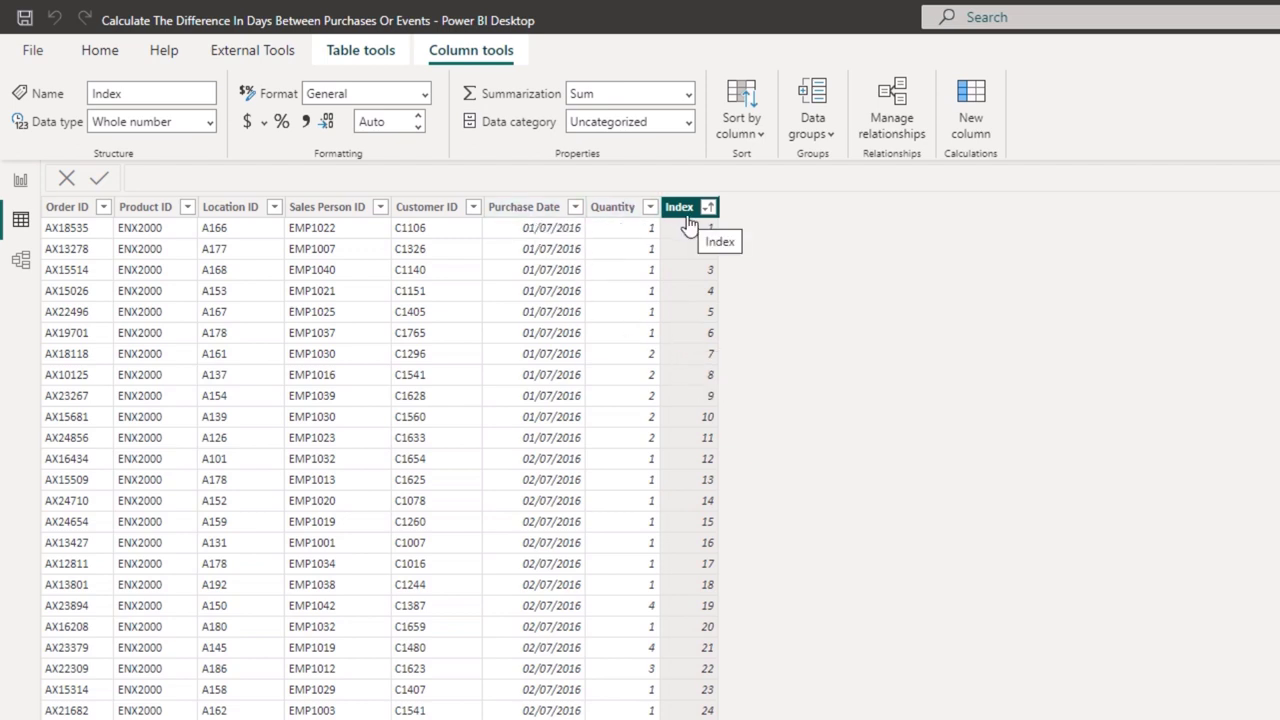
left_click(530, 214)
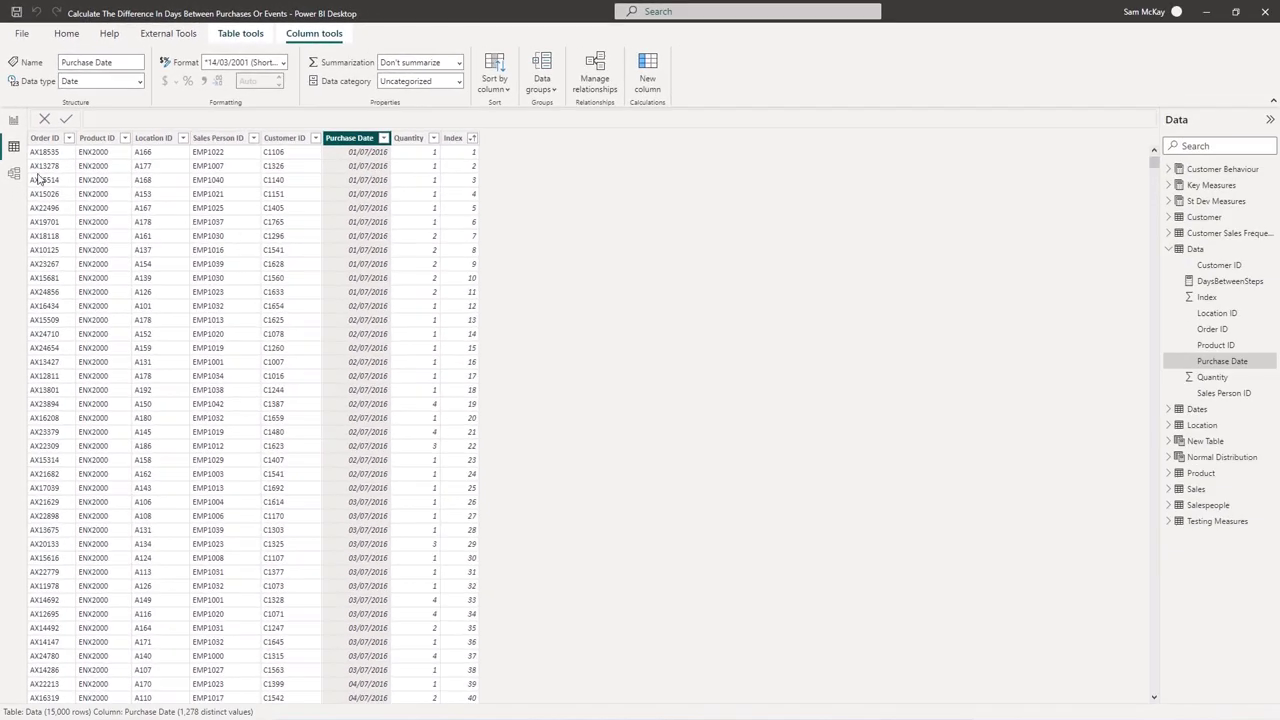
Select the A106-filtered table visual on the report page and scroll its DaysBetweenSteps rows.
left_click(16, 121)
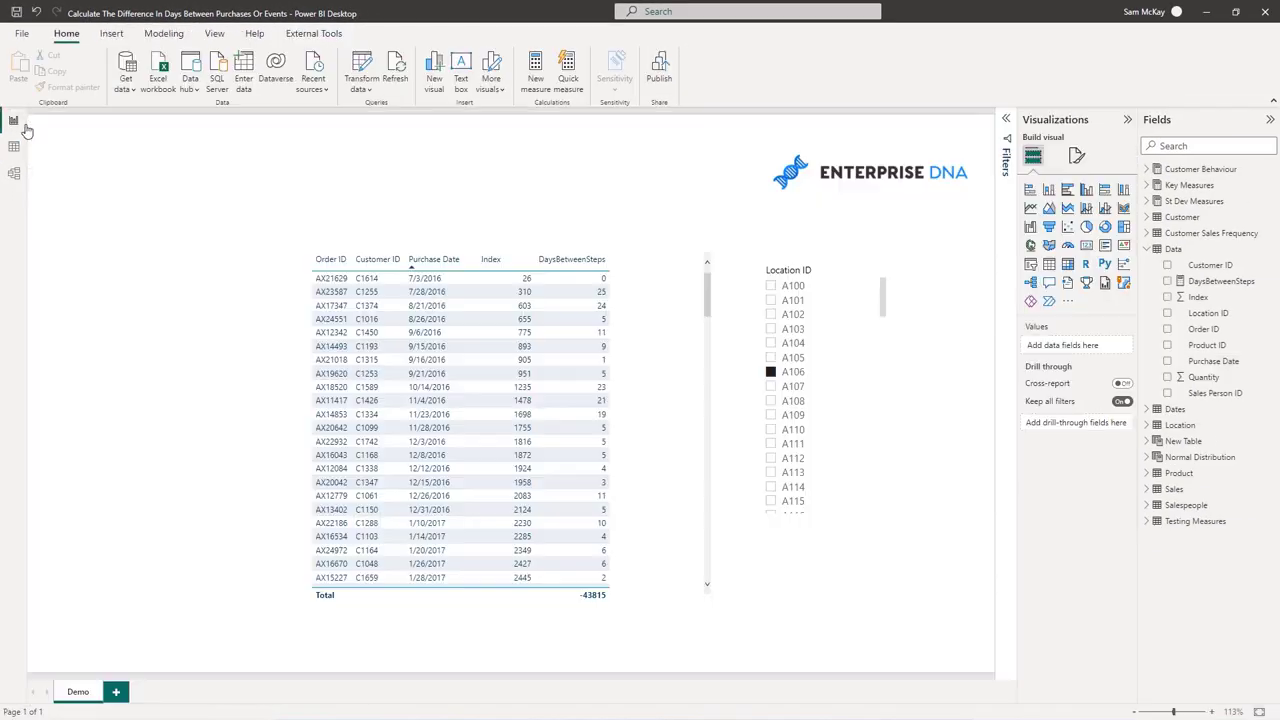
left_click(676, 288)
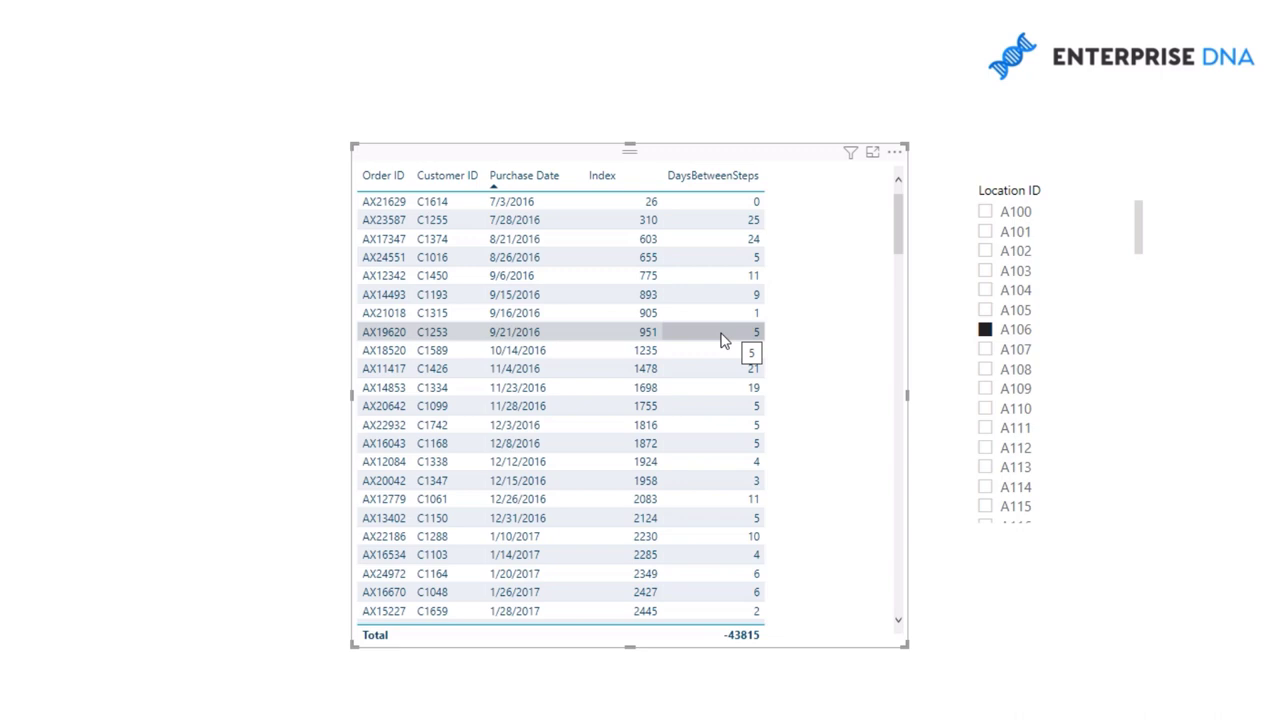
scroll(728, 338, "down", 4)
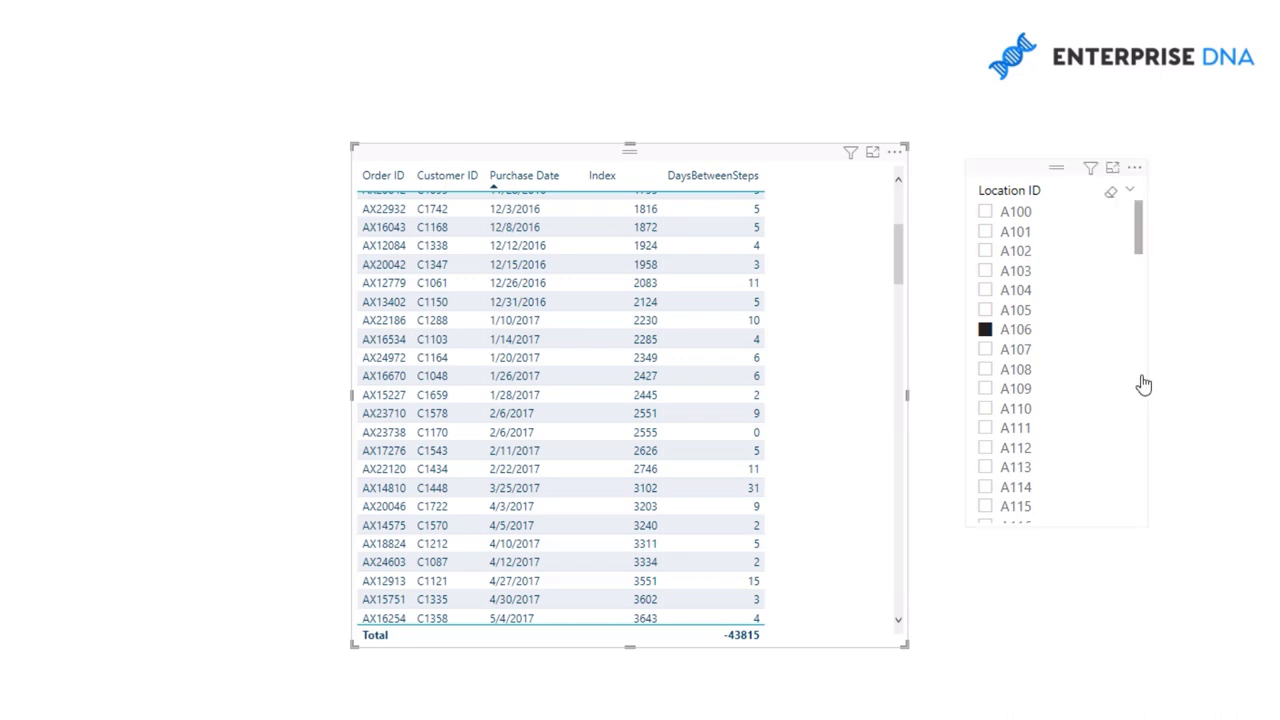
Try locations A107, A109, A111, settle on A104, and show the DaysBetweenSteps DAX formula.
left_click(986, 352)
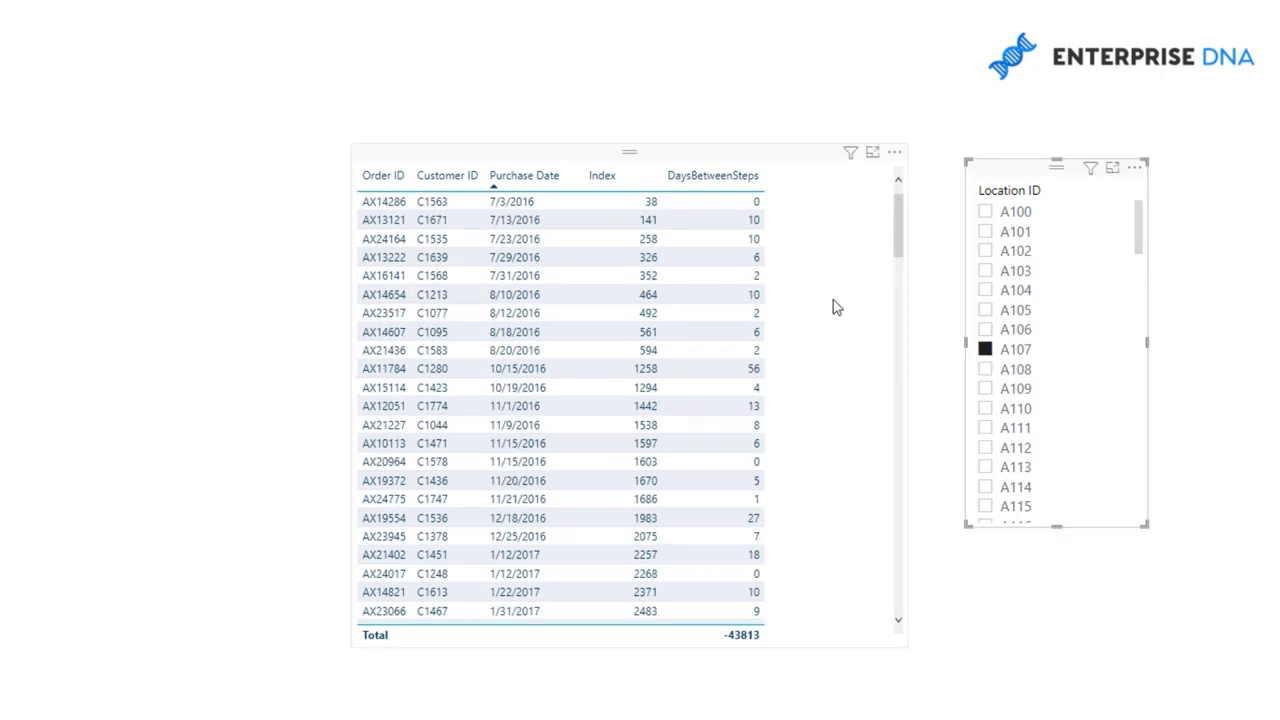
left_click(986, 390)
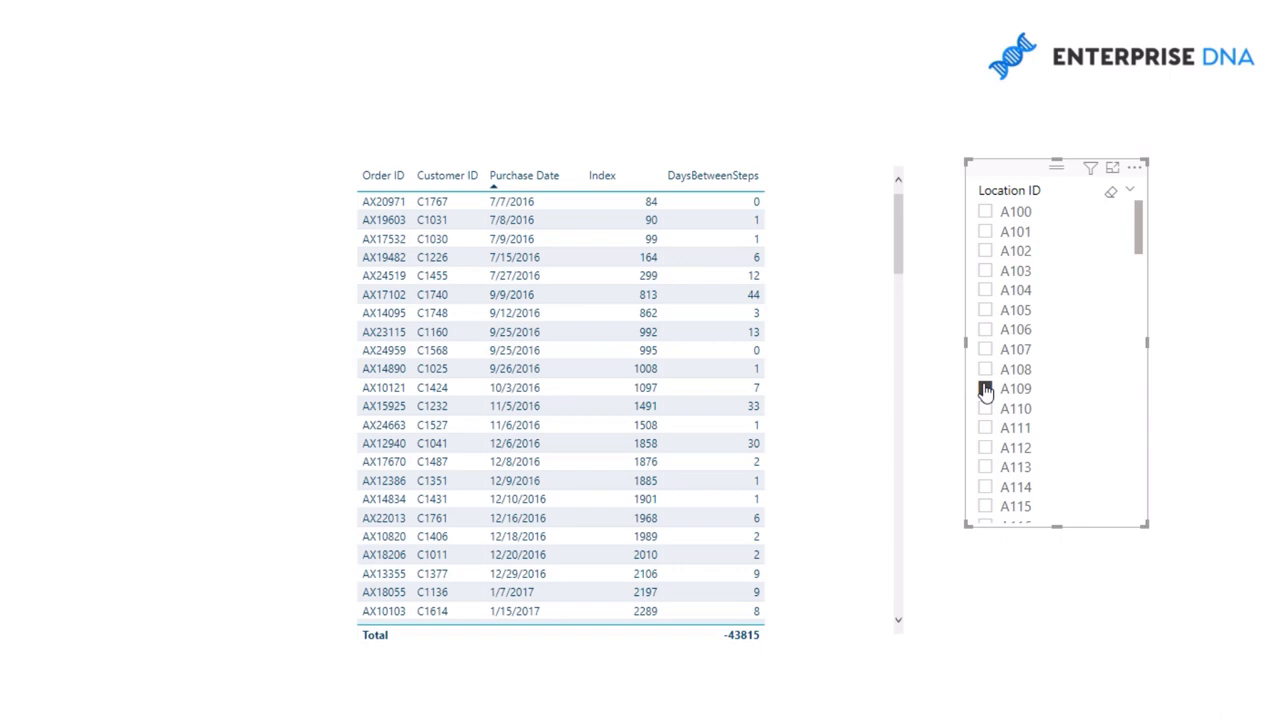
left_click(986, 429)
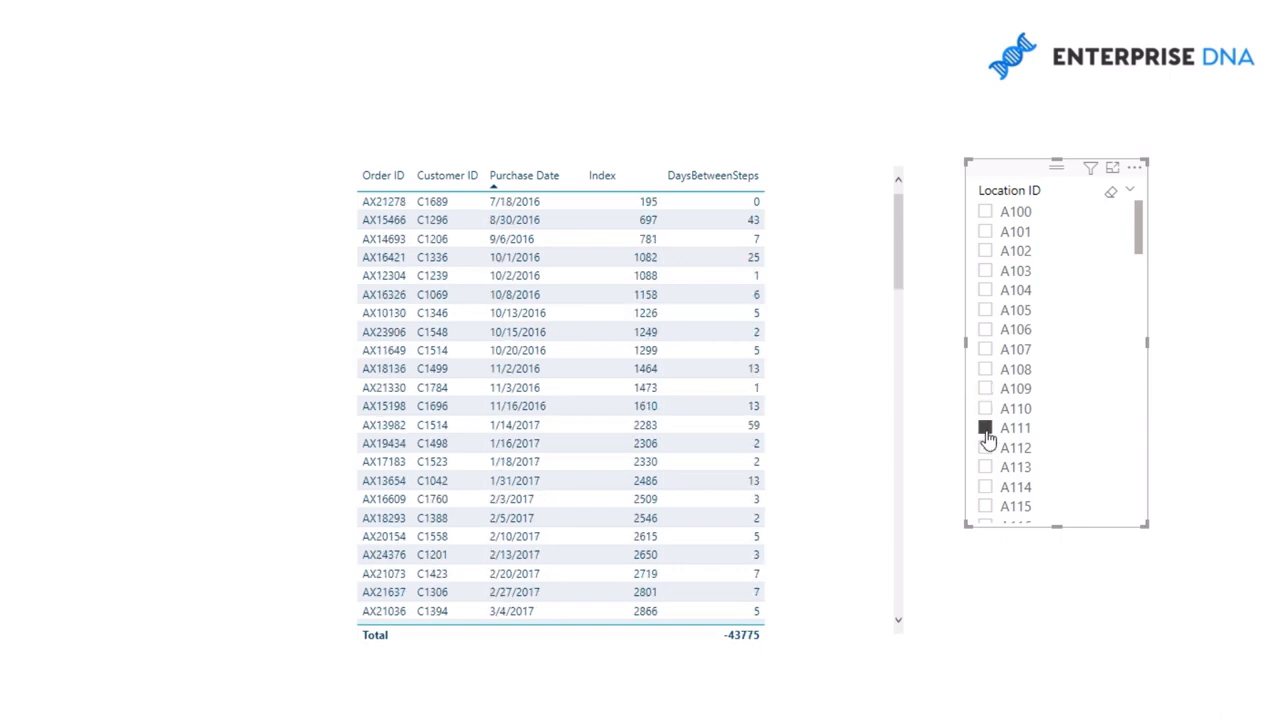
left_click(987, 292)
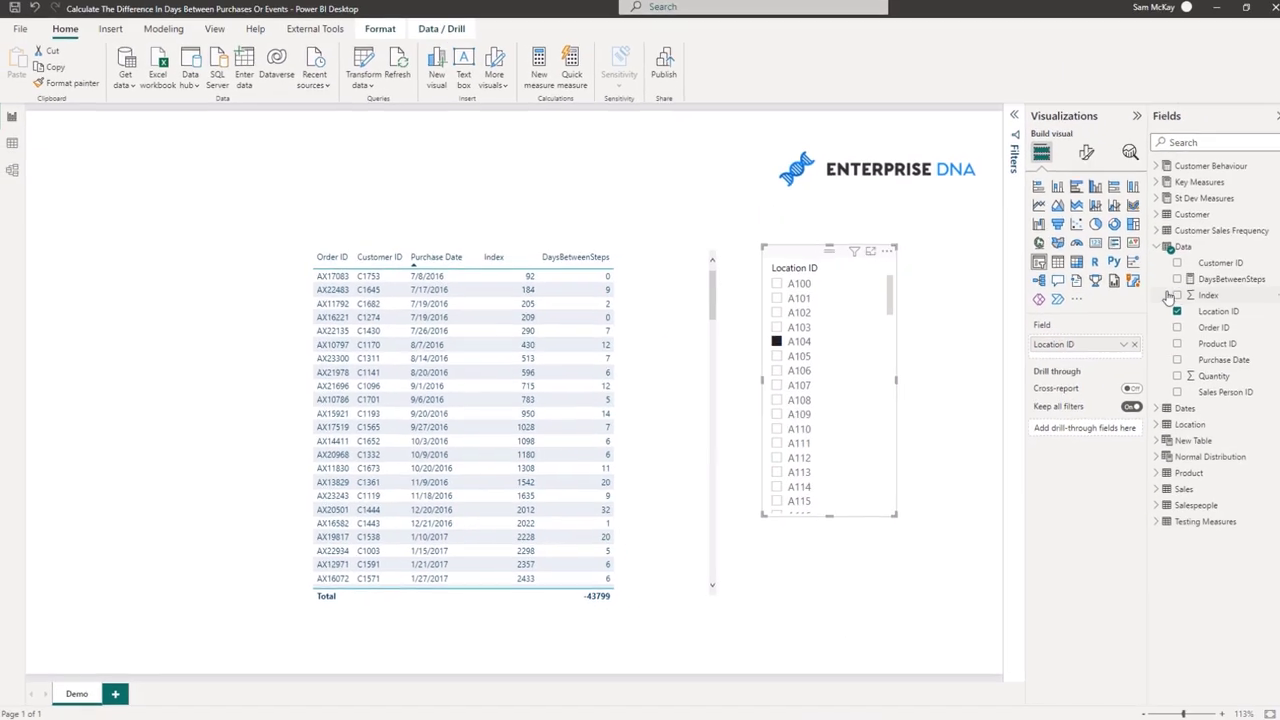
left_click(1221, 281)
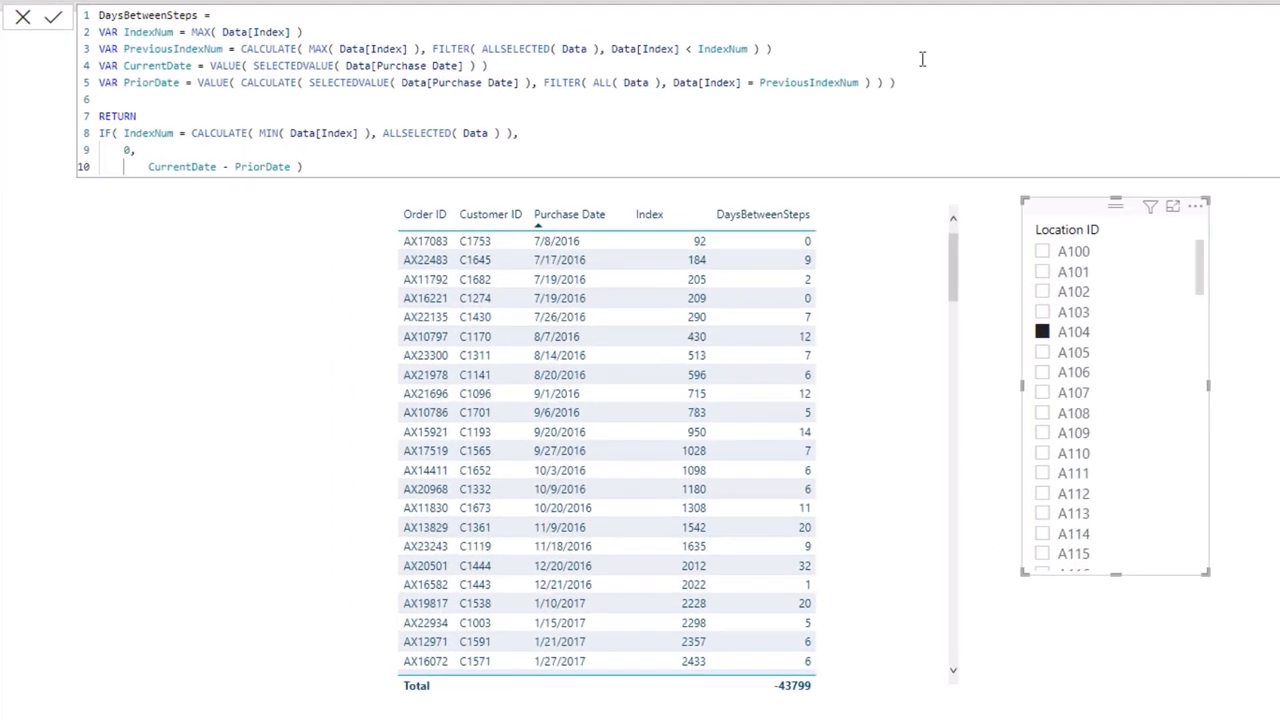
left_click_drag(674, 166, 99, 140)
left_click_drag(101, 47, 104, 14)
left_click(318, 30)
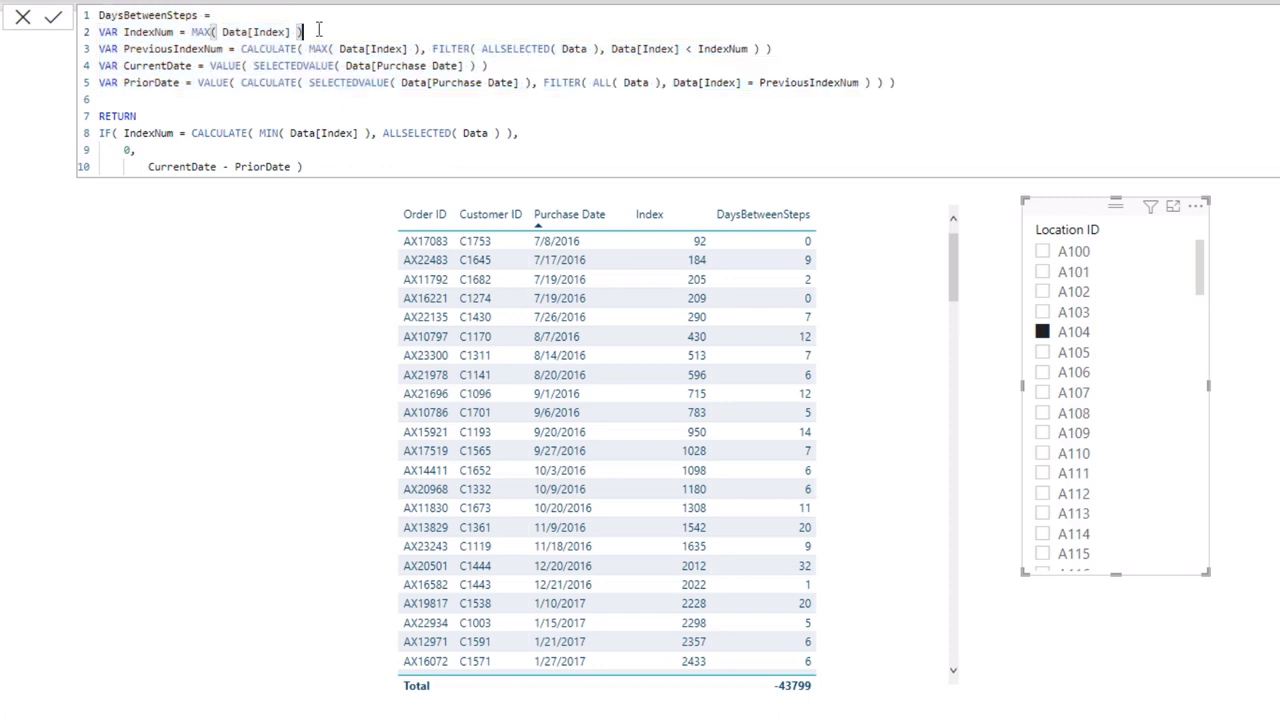
left_click(334, 104)
left_click_drag(191, 31, 563, 83)
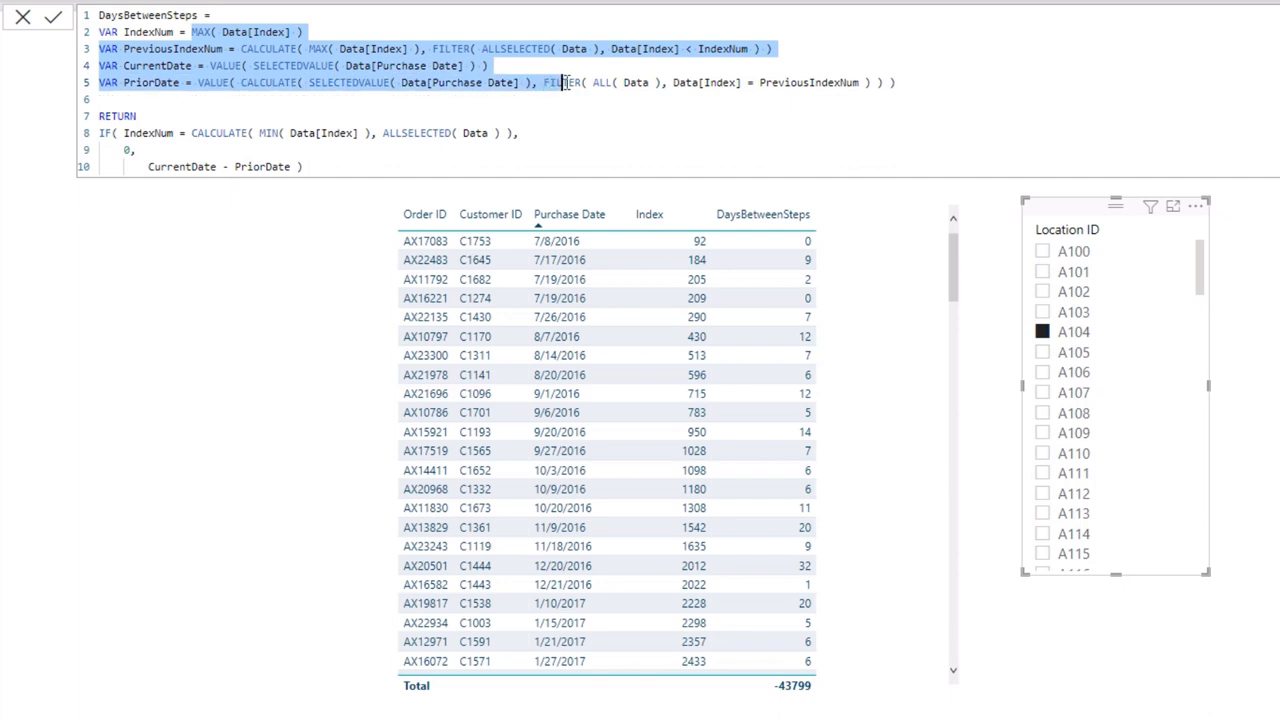
left_click(593, 104)
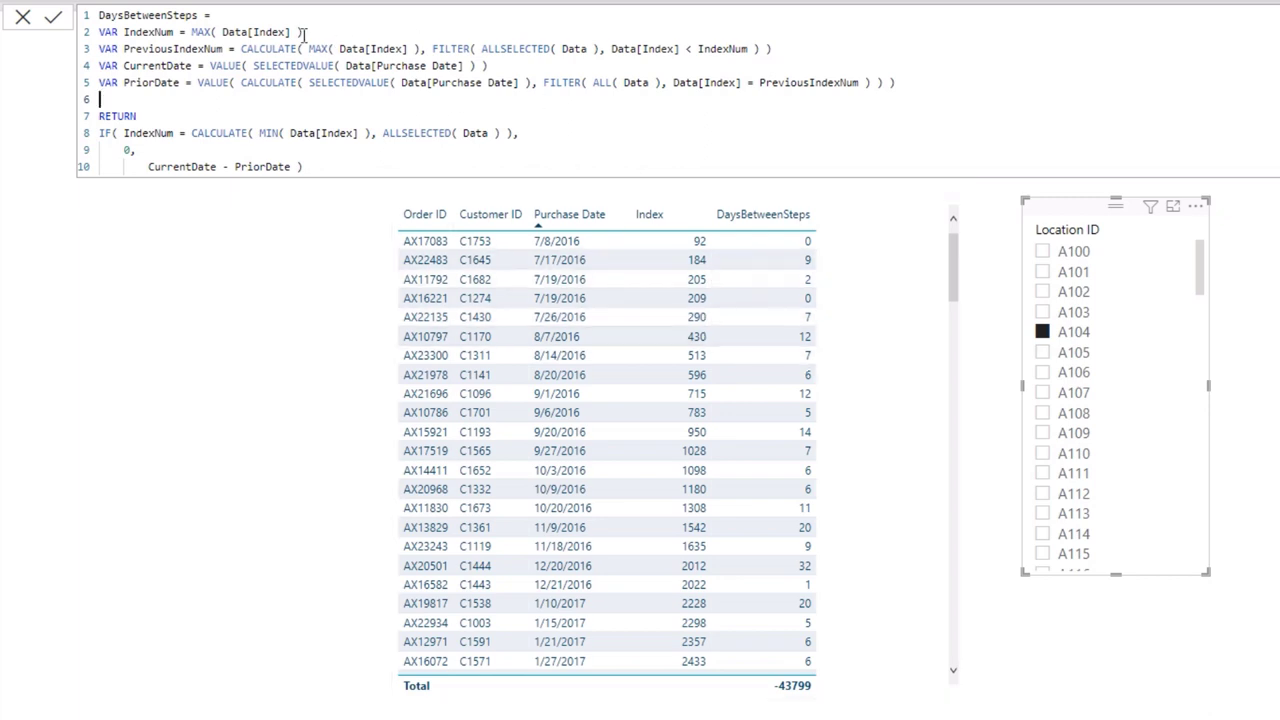
left_click_drag(303, 32, 107, 35)
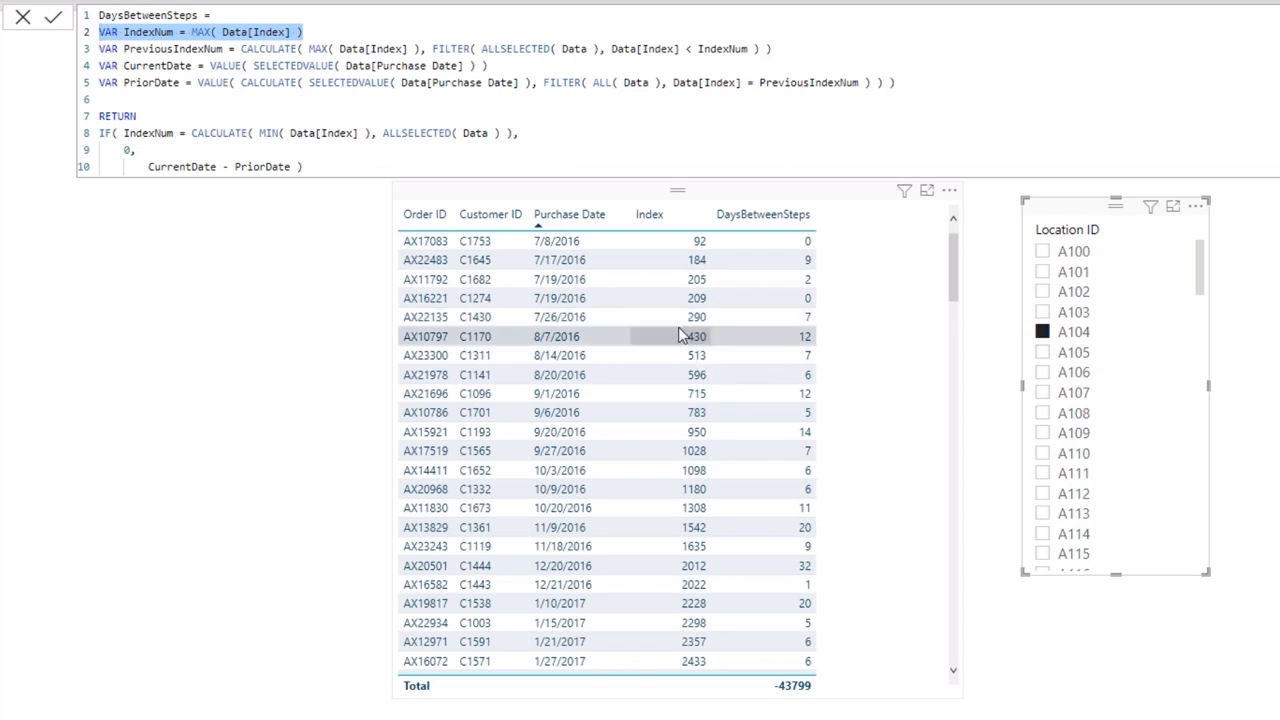
left_click_drag(243, 48, 420, 50)
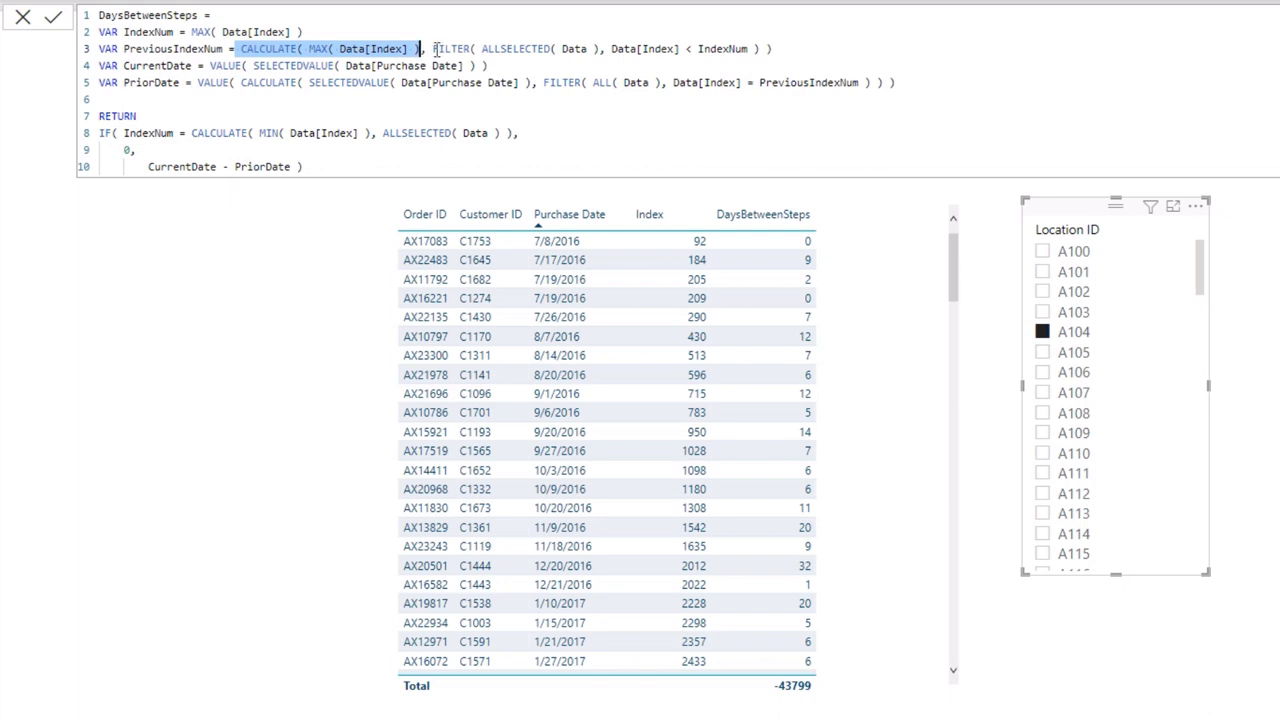
left_click_drag(432, 48, 494, 48)
left_click_drag(624, 55, 769, 50)
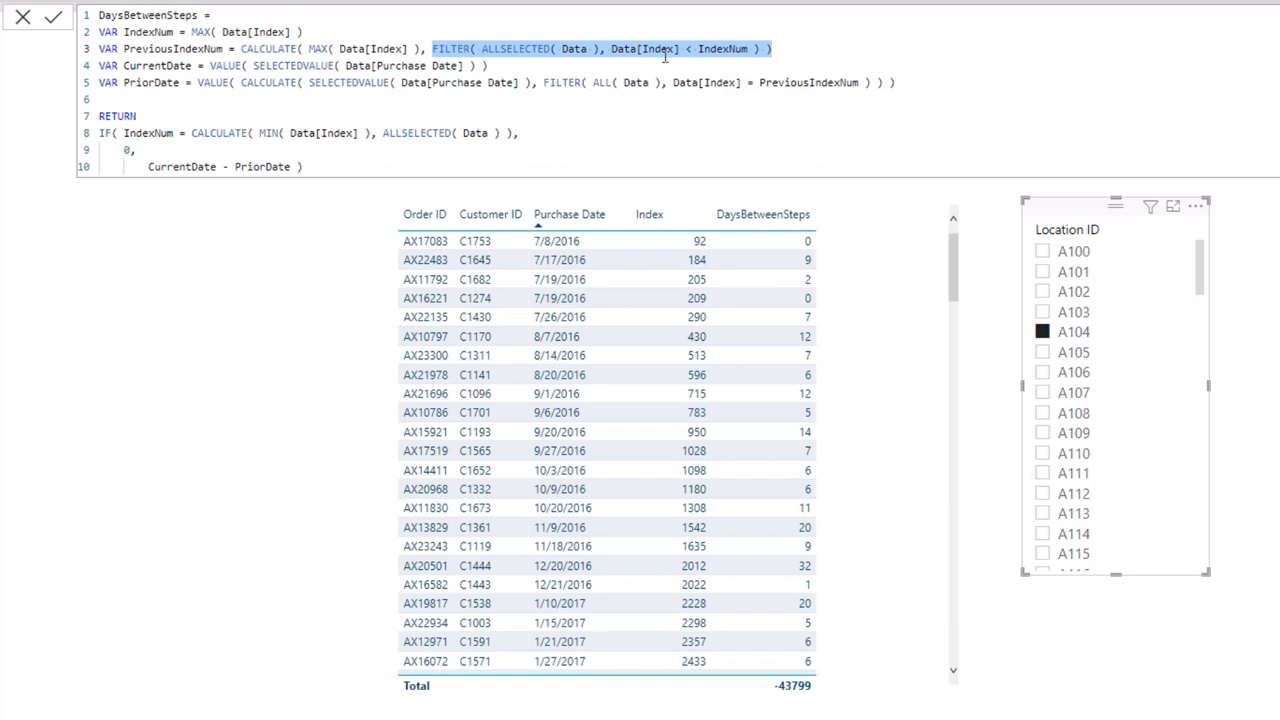
left_click_drag(302, 31, 99, 31)
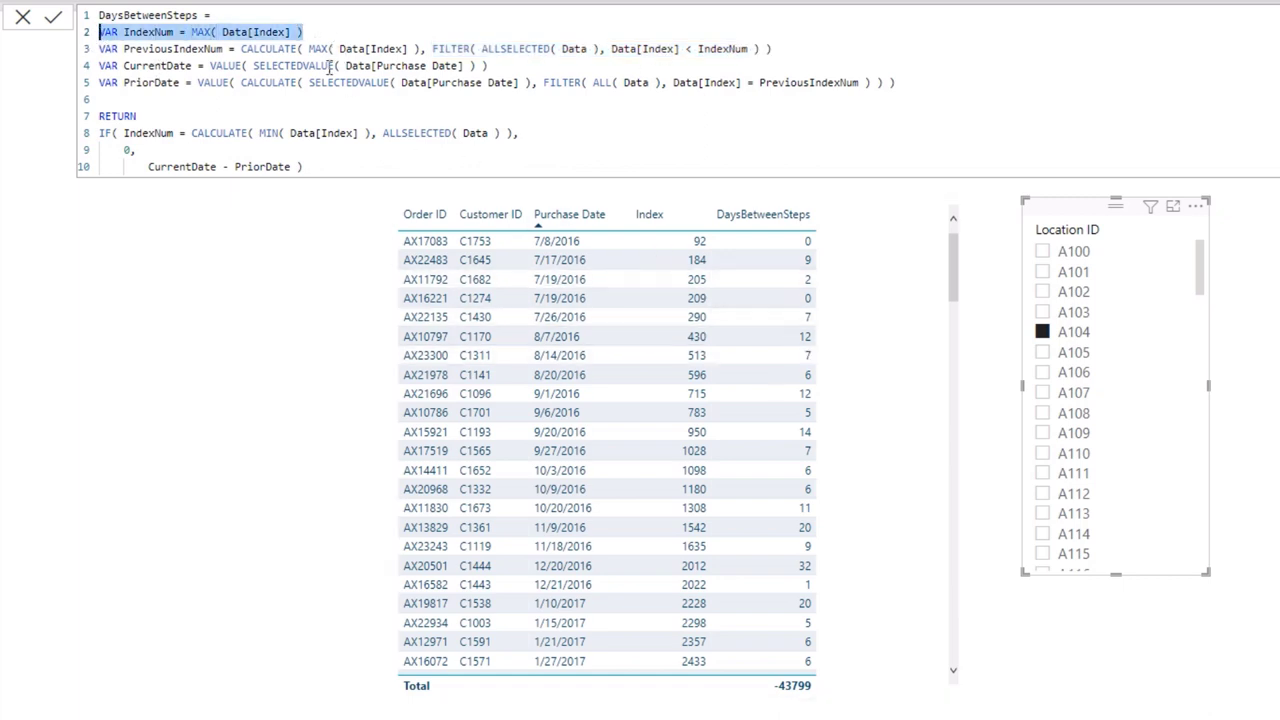
left_click_drag(307, 48, 419, 48)
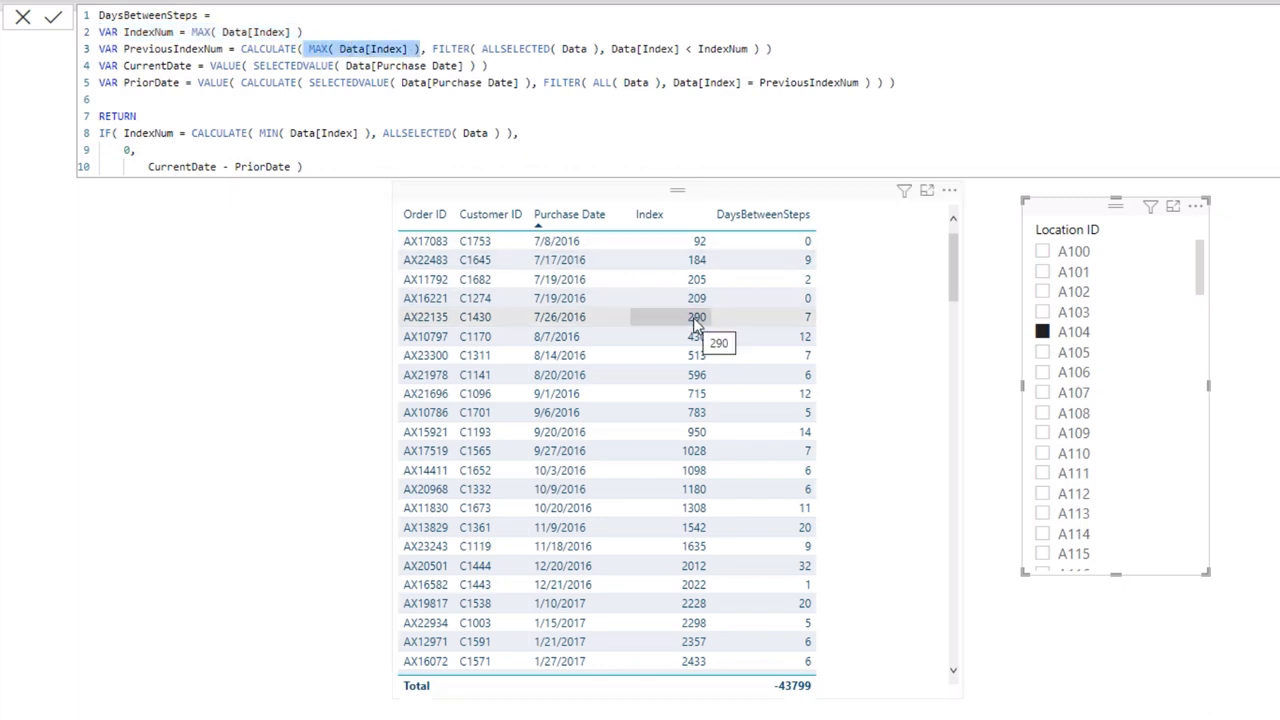
left_click(427, 48)
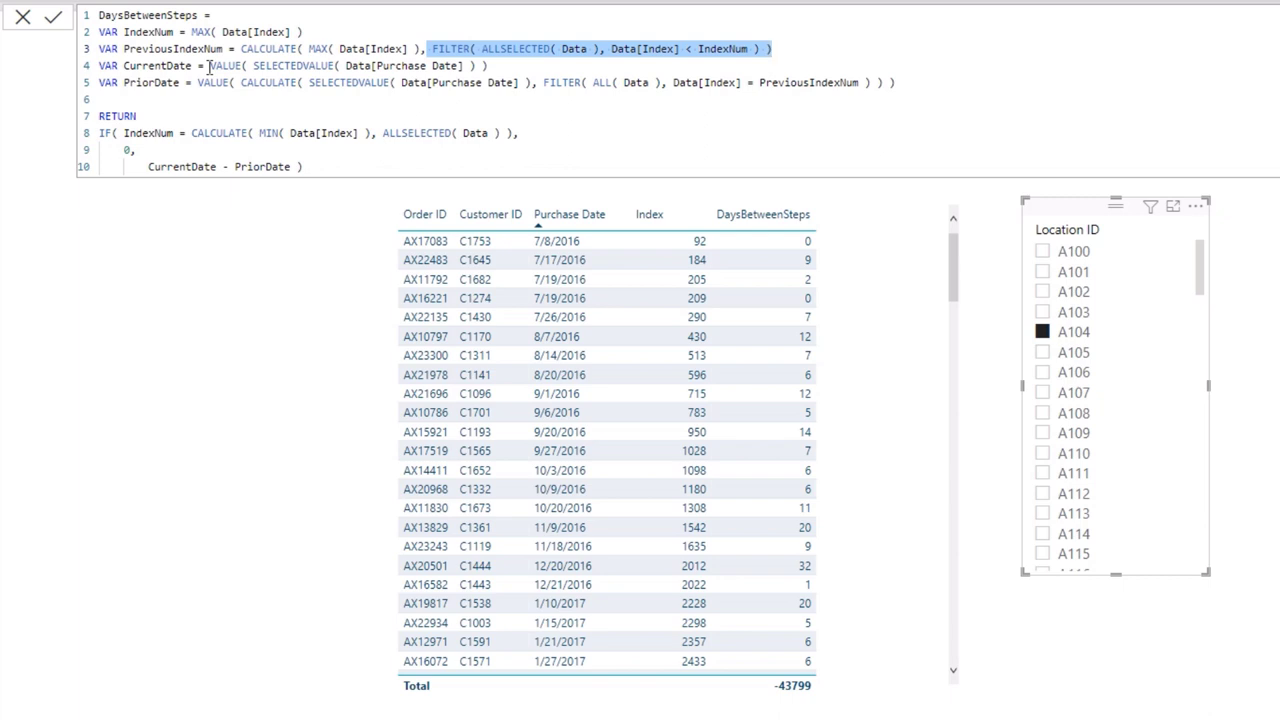
left_click_drag(210, 66, 490, 65)
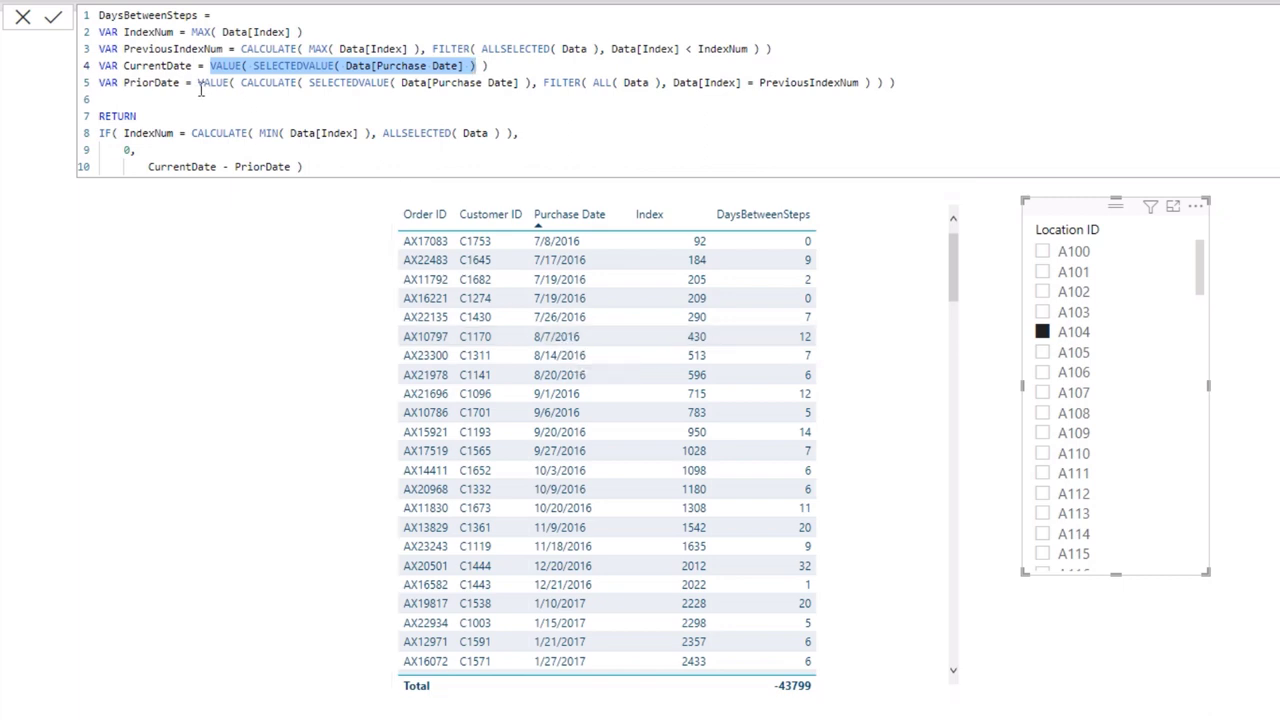
left_click_drag(222, 49, 123, 49)
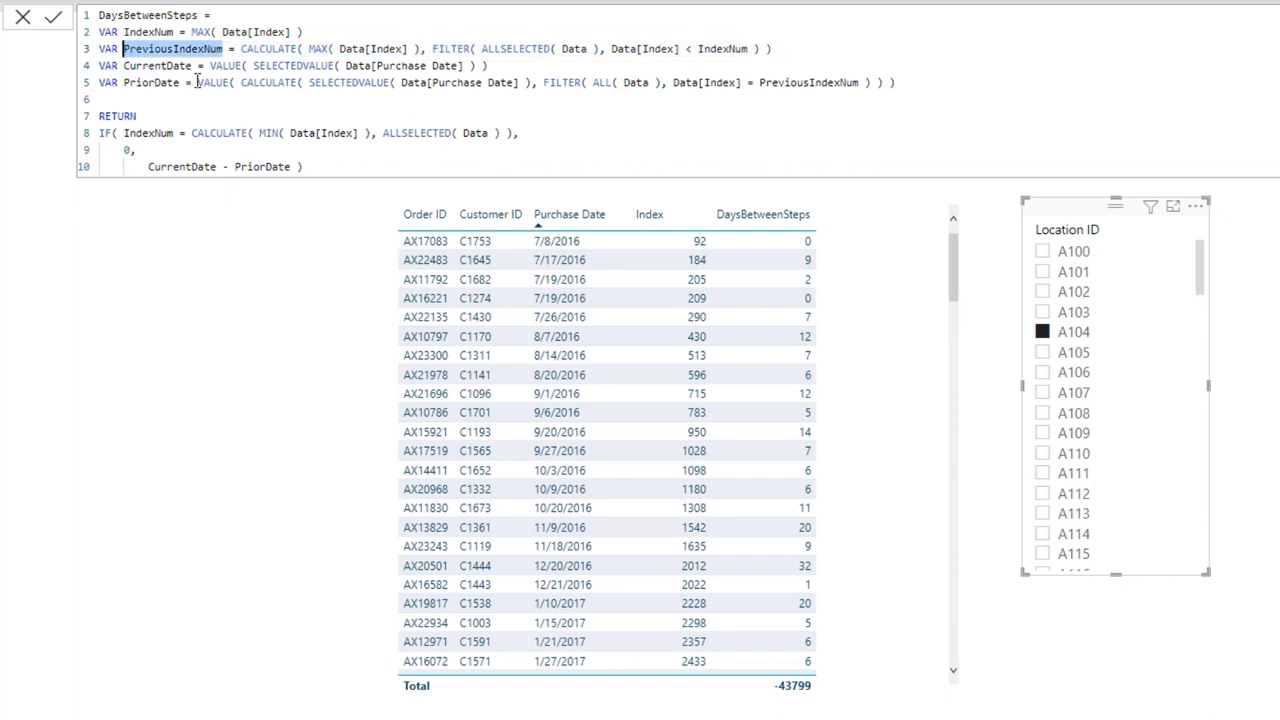
left_click(241, 82)
left_click_drag(241, 82, 531, 83)
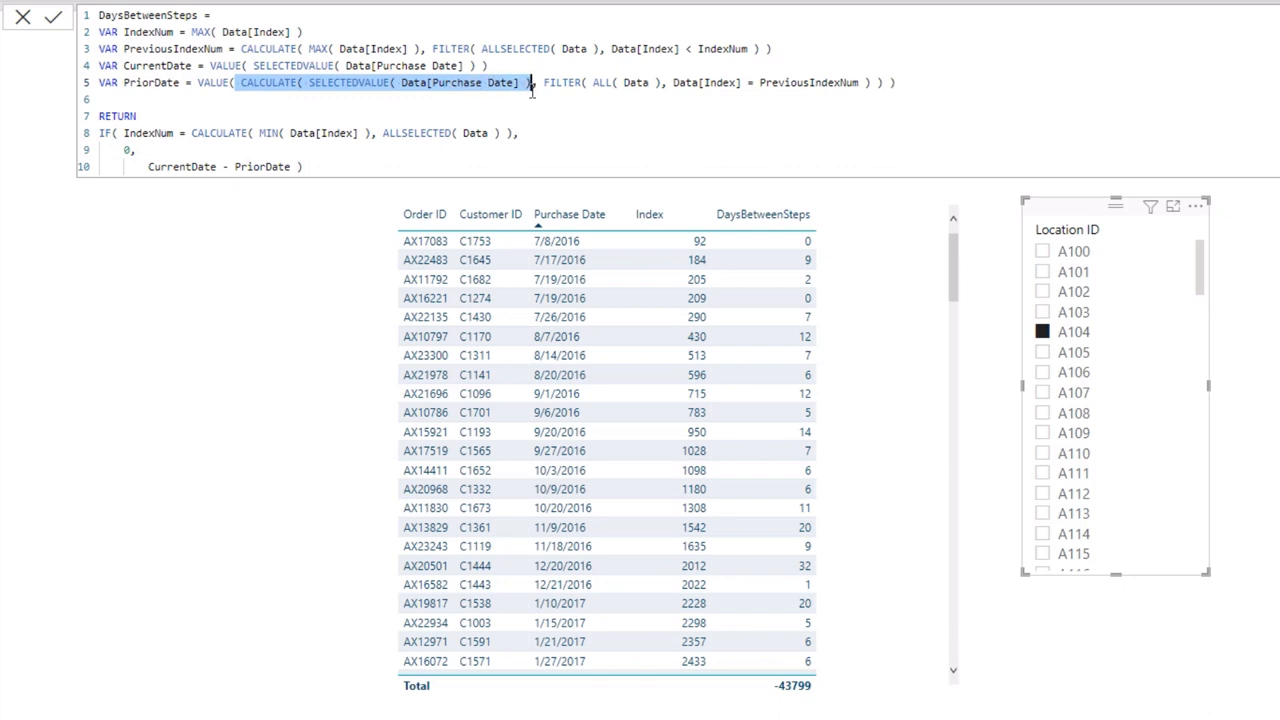
left_click_drag(543, 82, 876, 83)
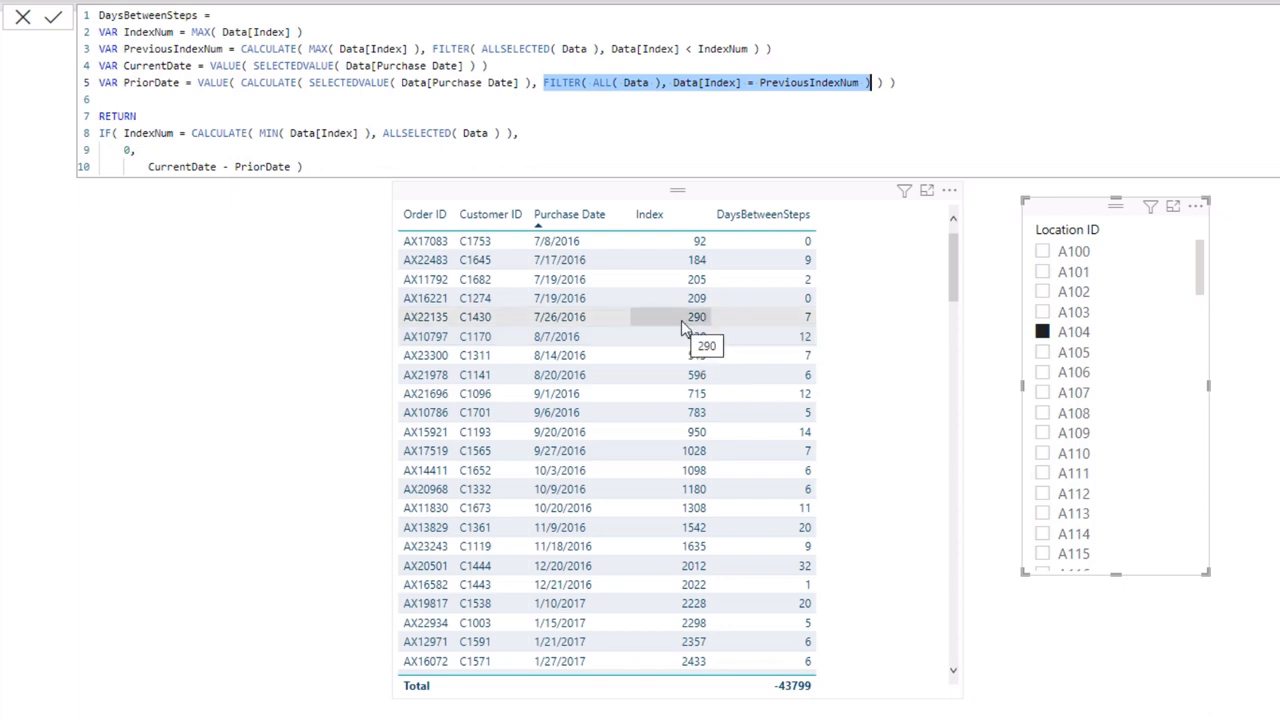
left_click(594, 320)
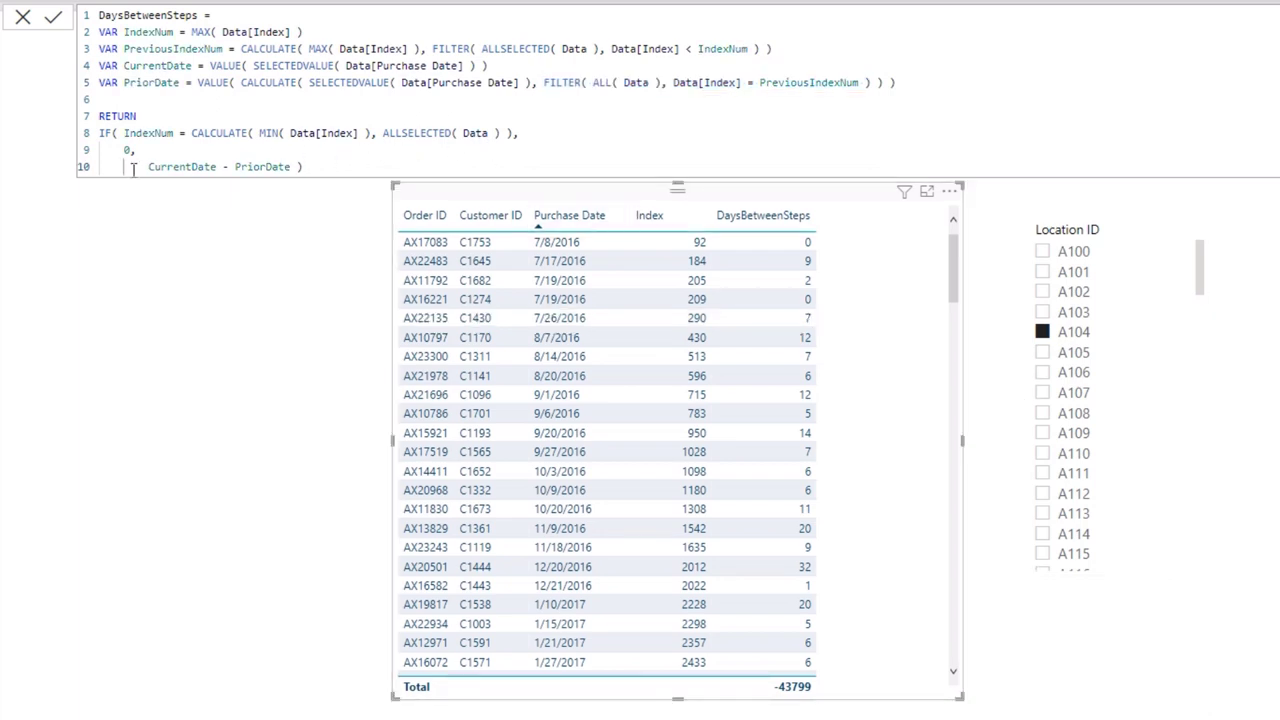
left_click_drag(148, 166, 217, 170)
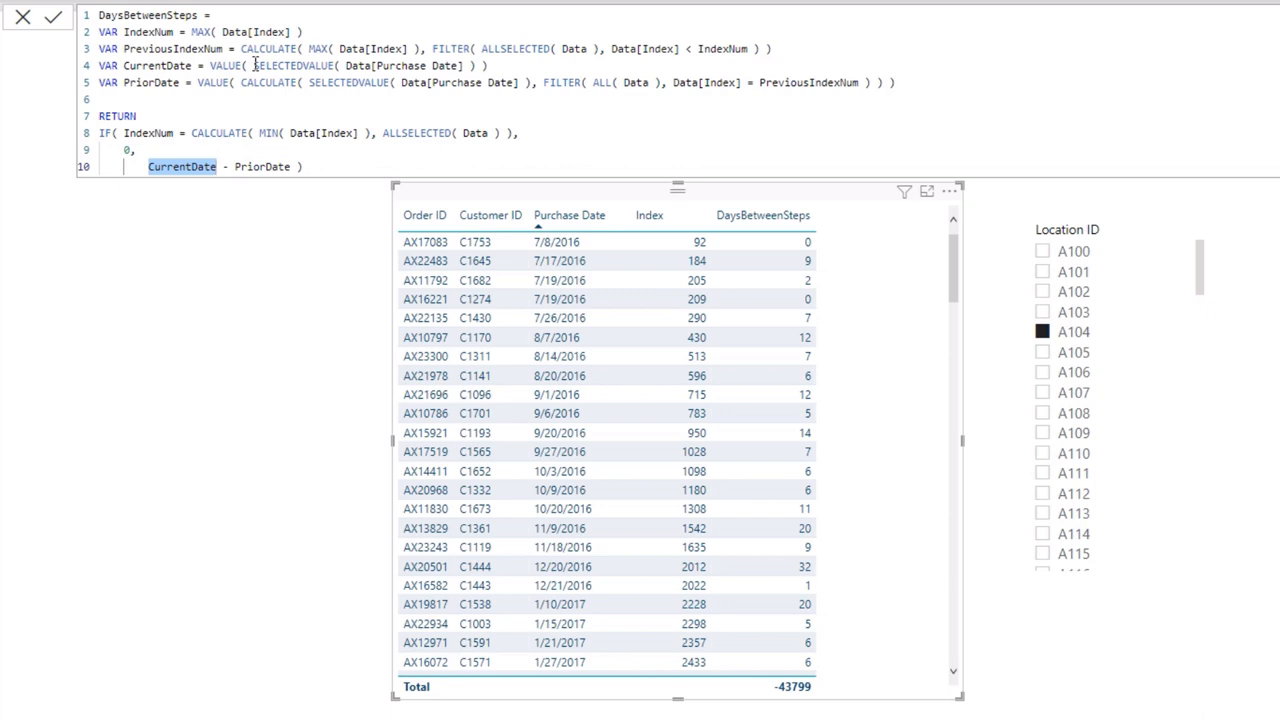
left_click_drag(255, 64, 485, 63)
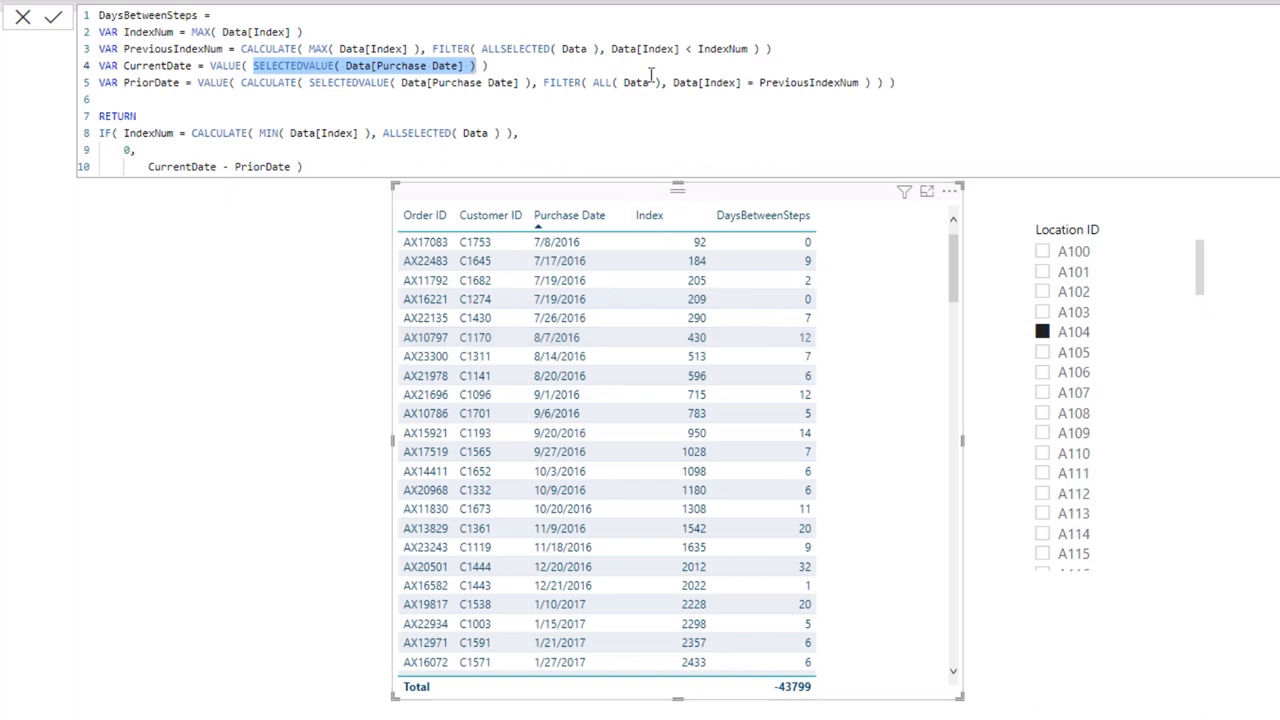
left_click_drag(773, 48, 99, 50)
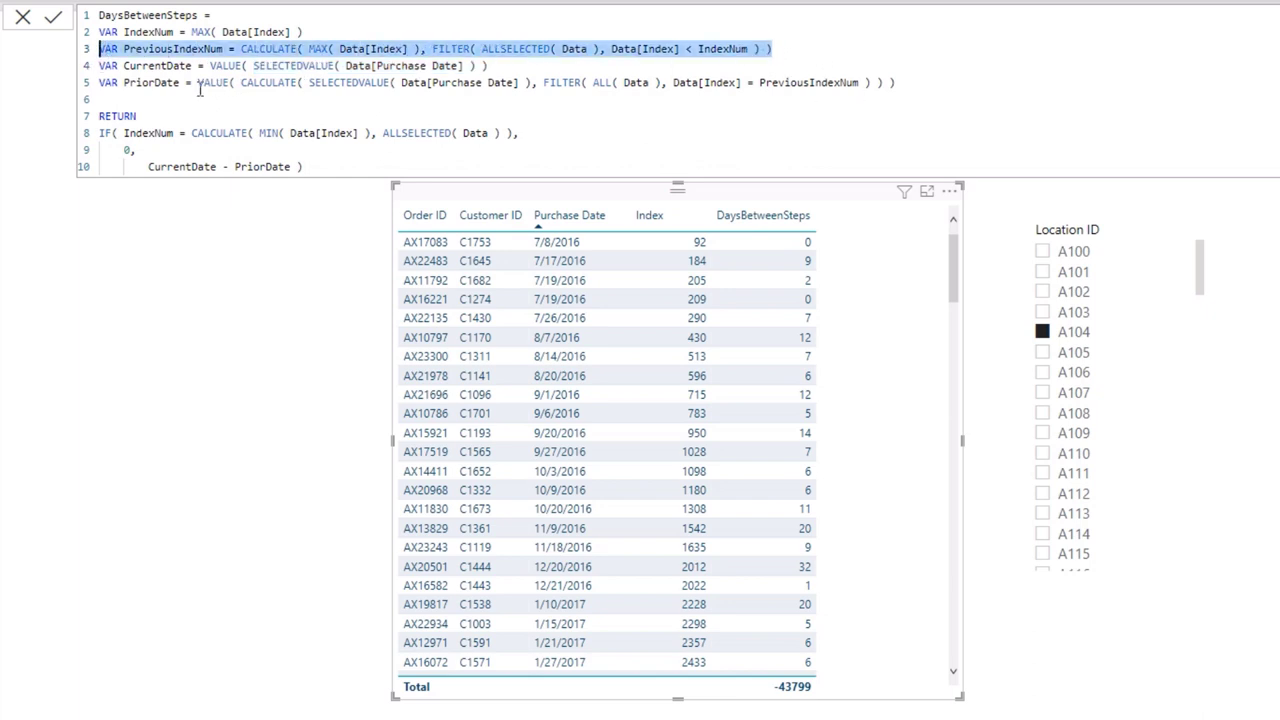
left_click_drag(180, 83, 124, 85)
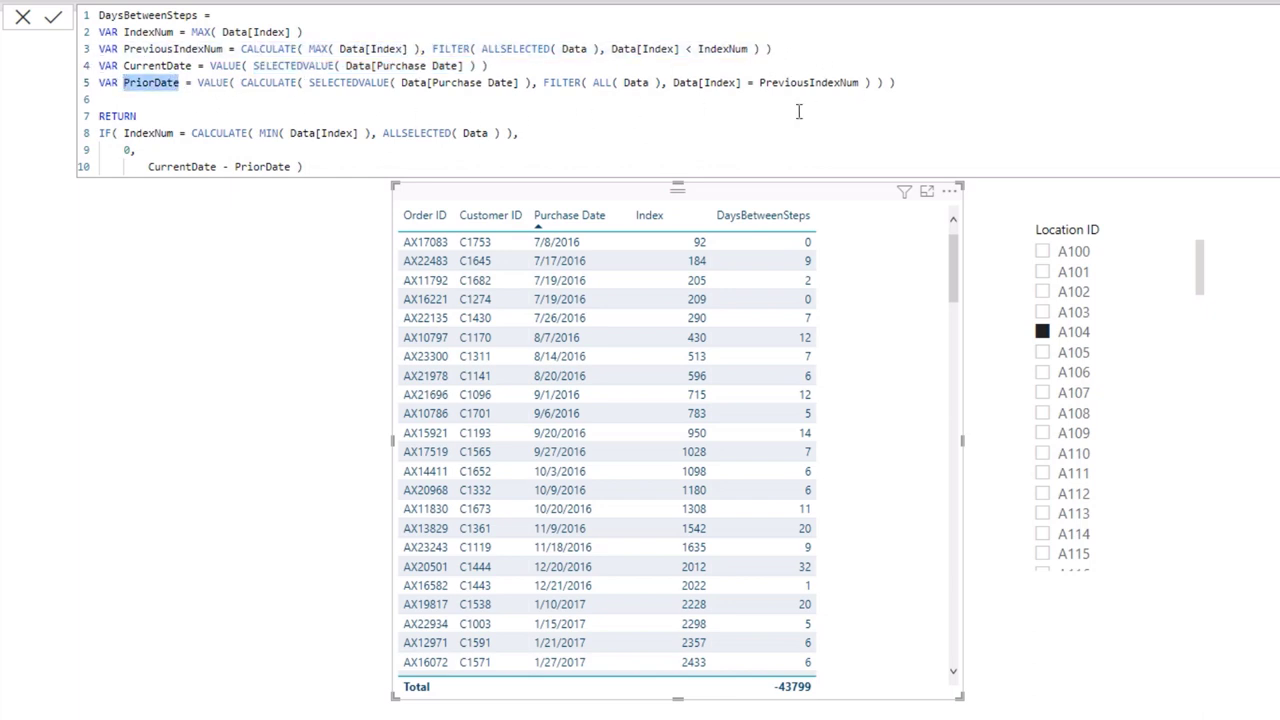
left_click_drag(760, 83, 870, 83)
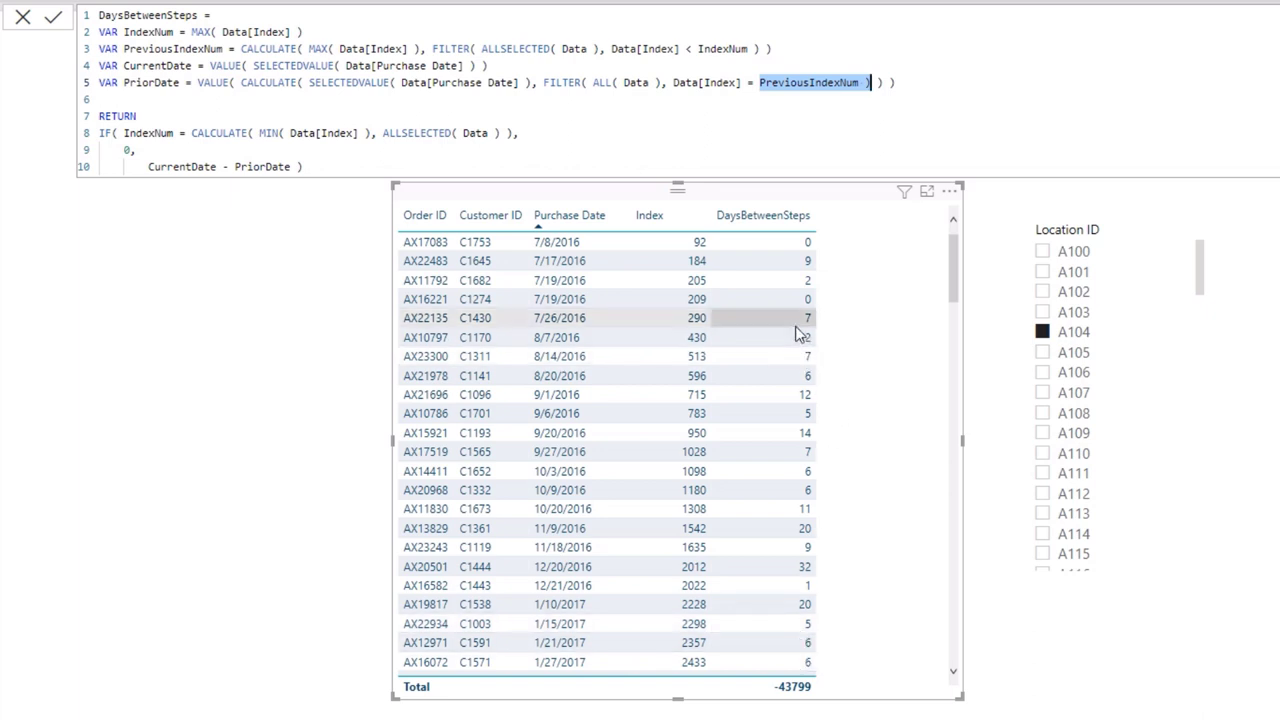
Filter to location A103 and highlight the formula's IndexNum IF condition and its 0 result.
left_click(1043, 314)
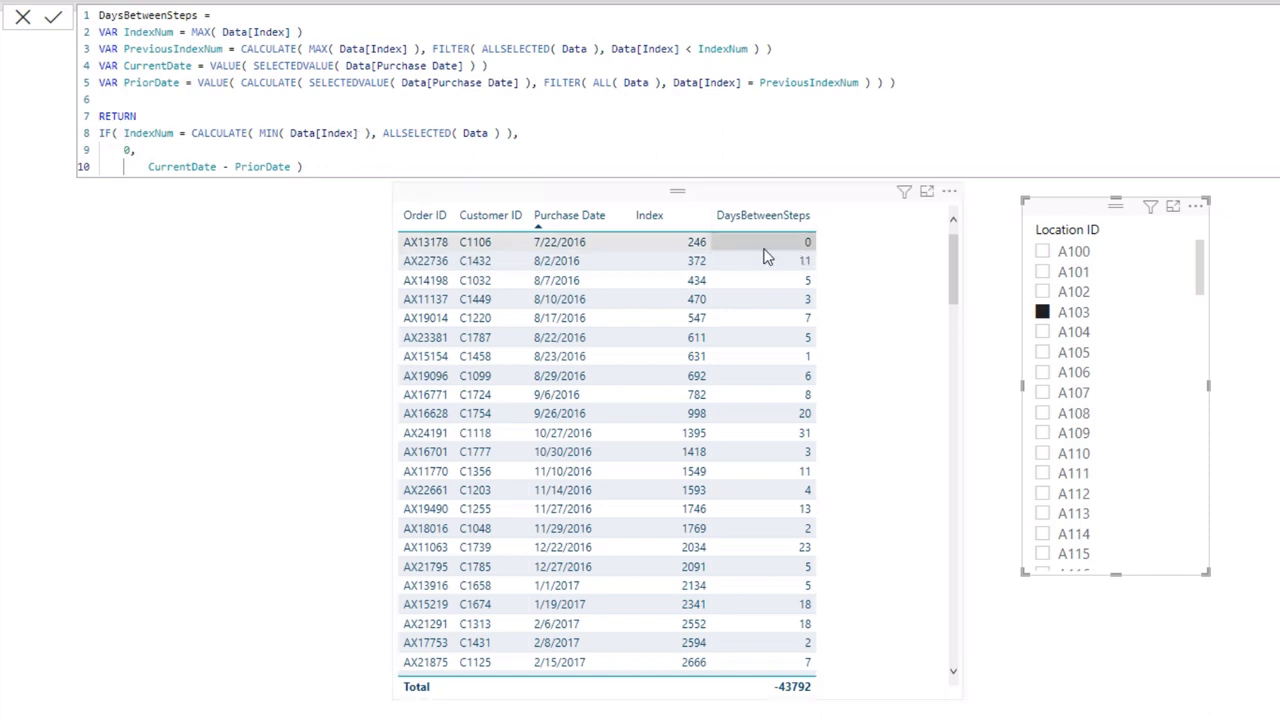
double_click(128, 150)
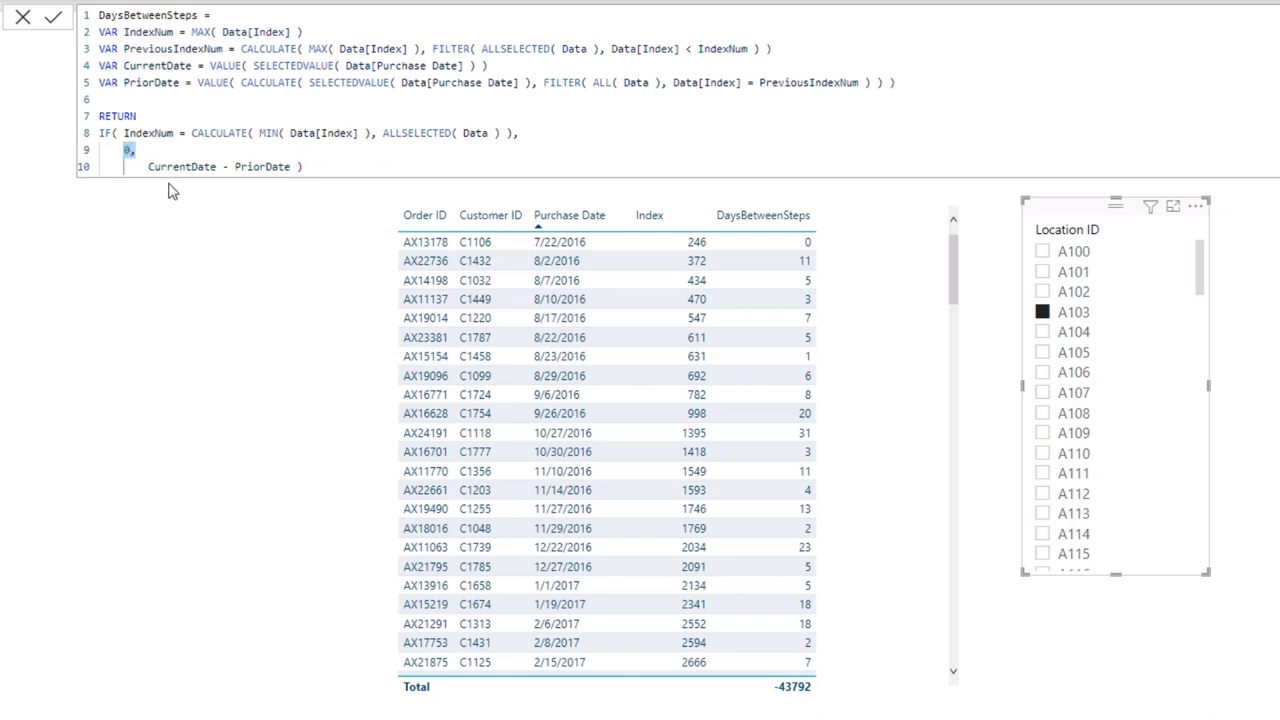
left_click_drag(124, 133, 522, 133)
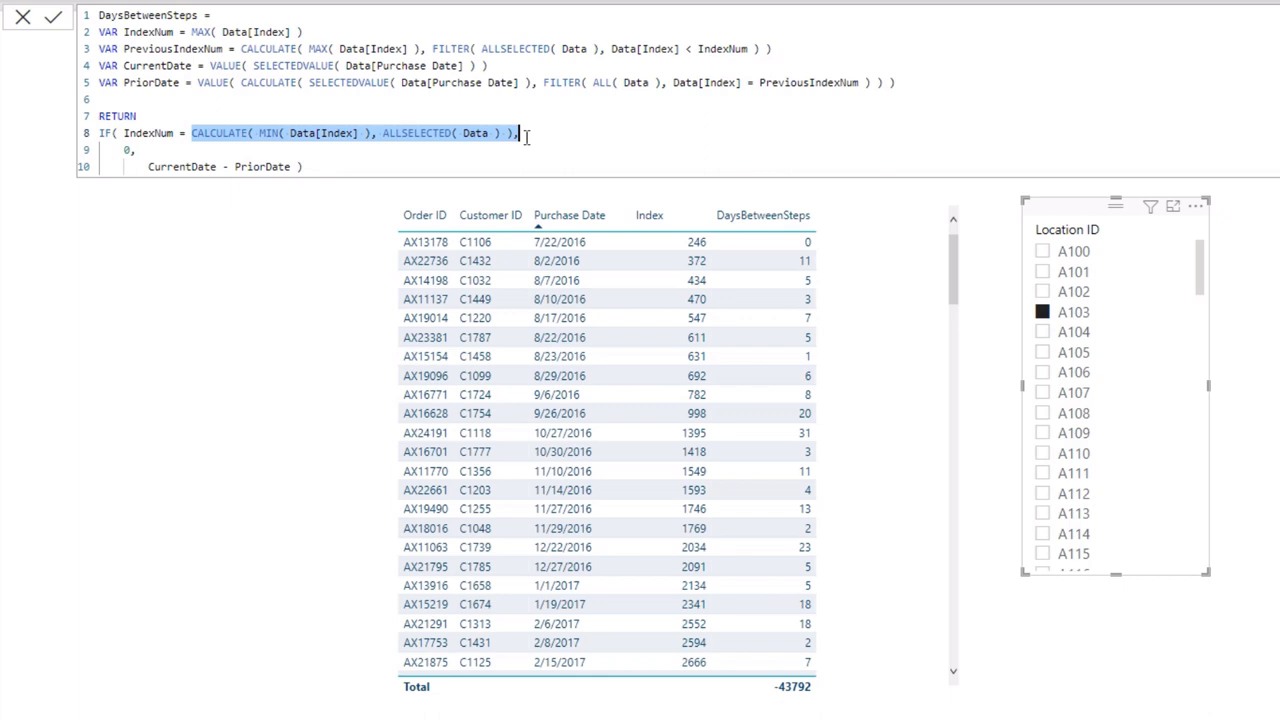
left_click(656, 222)
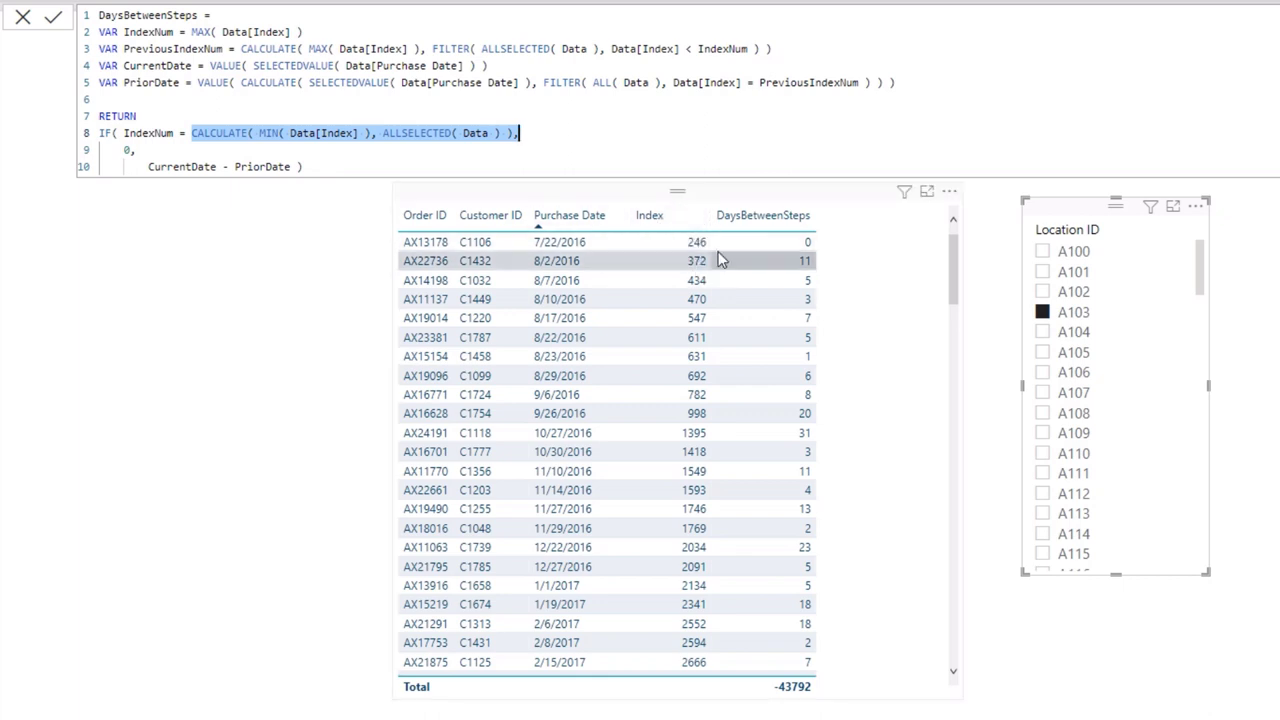
left_click_drag(123, 150, 156, 150)
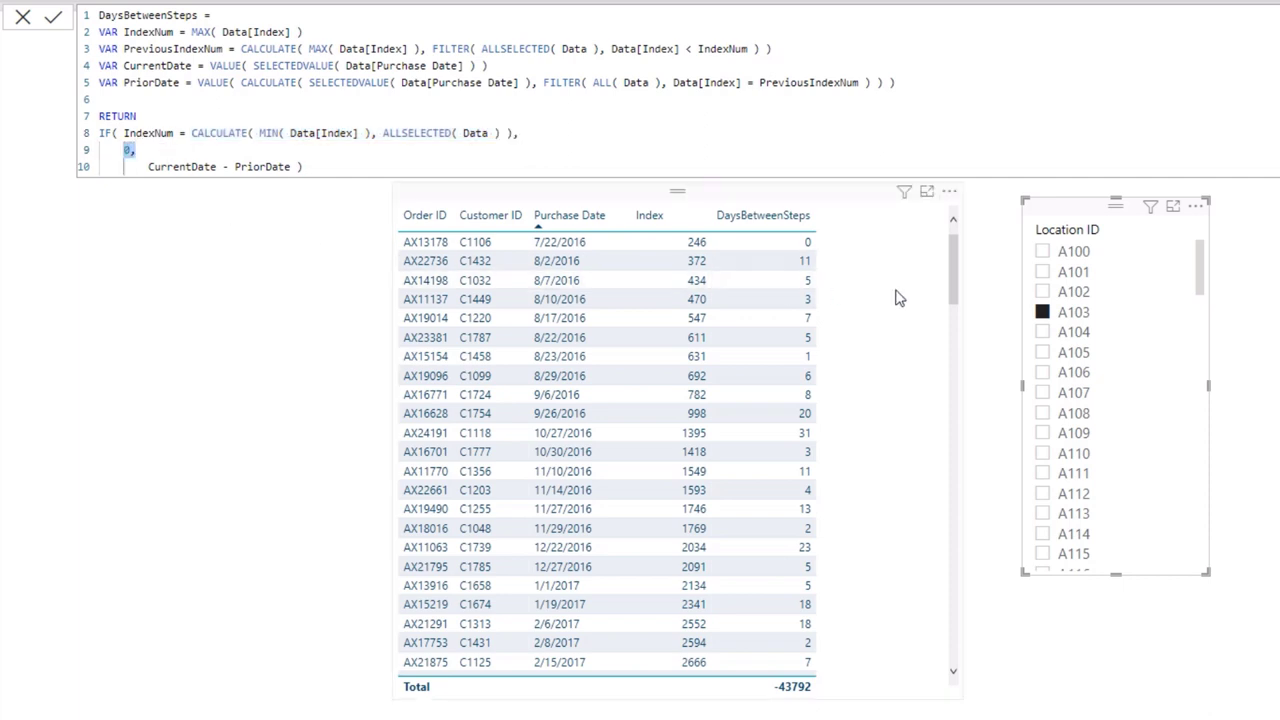
scroll(912, 287, "down", 4)
scroll(910, 290, "down", 4)
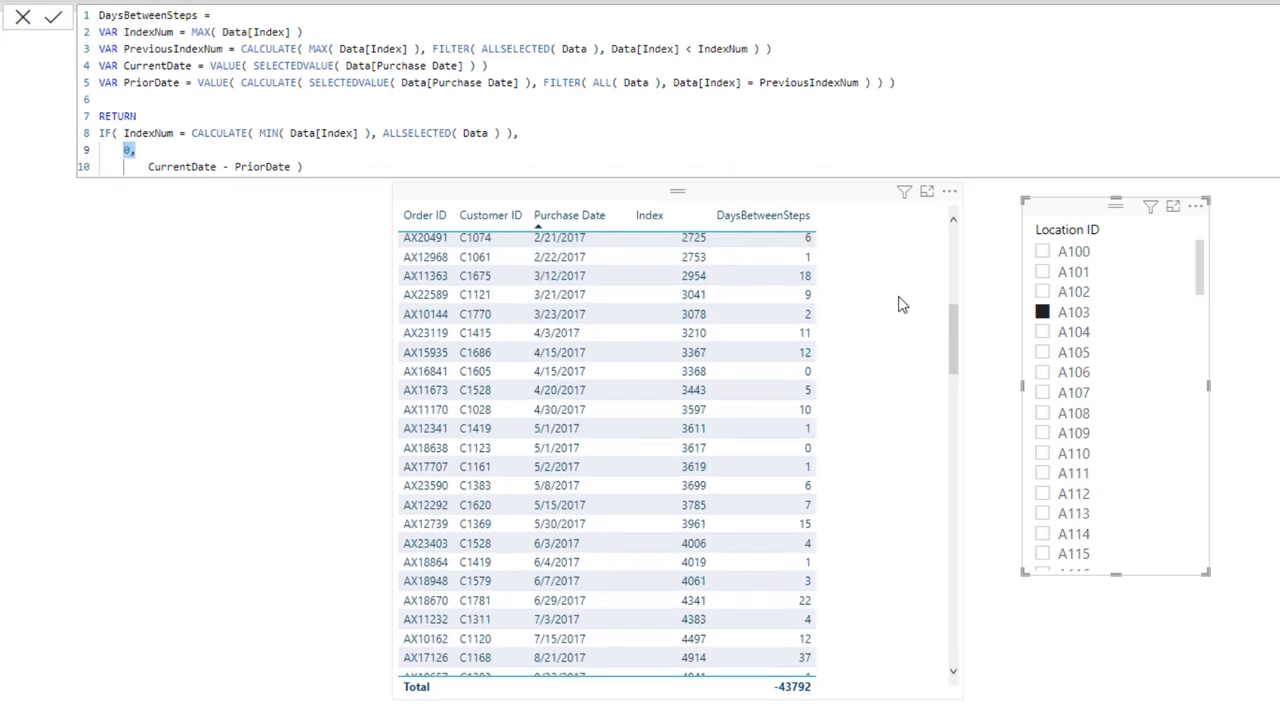
scroll(727, 376, "down", 4)
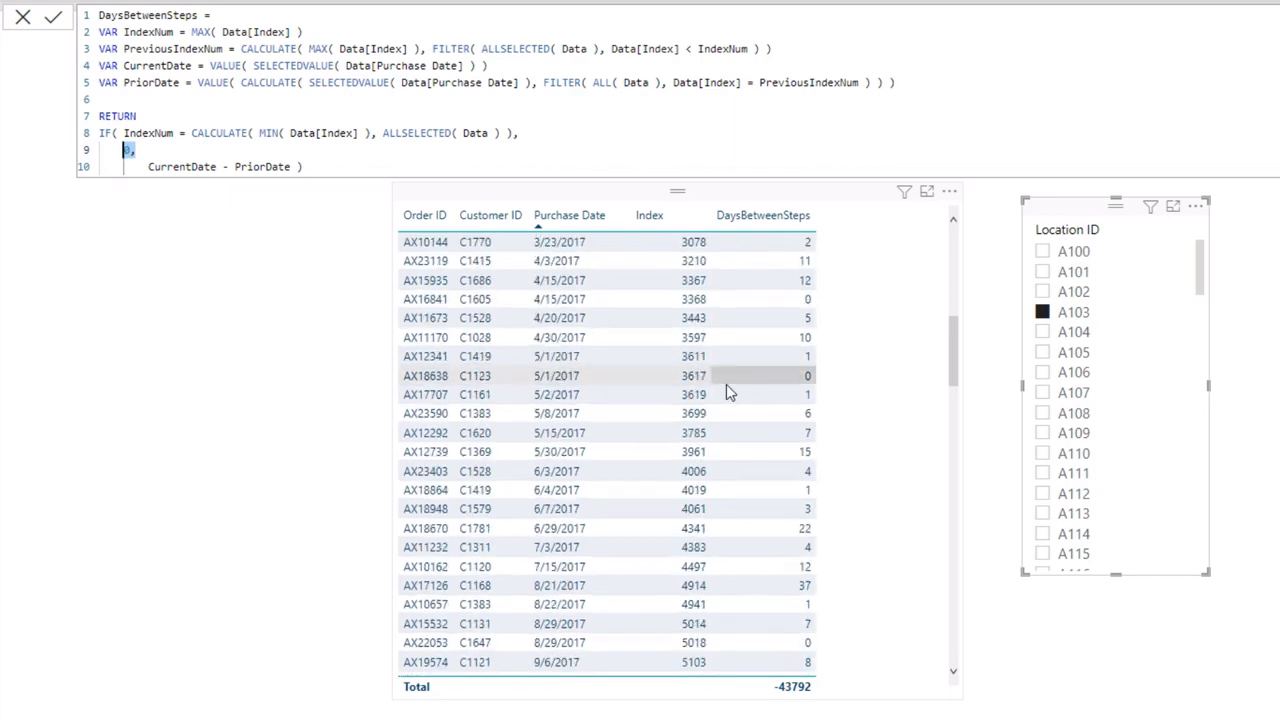
scroll(800, 420, "up", 8)
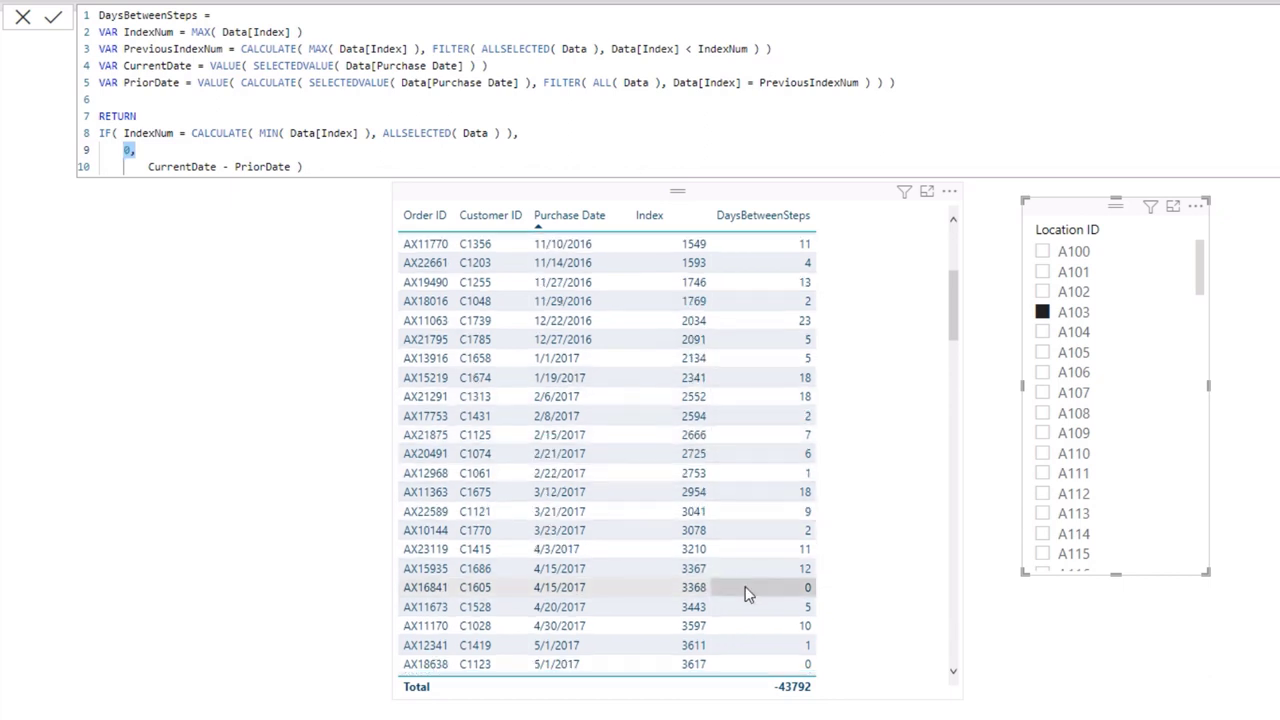
scroll(745, 586, "down", 4)
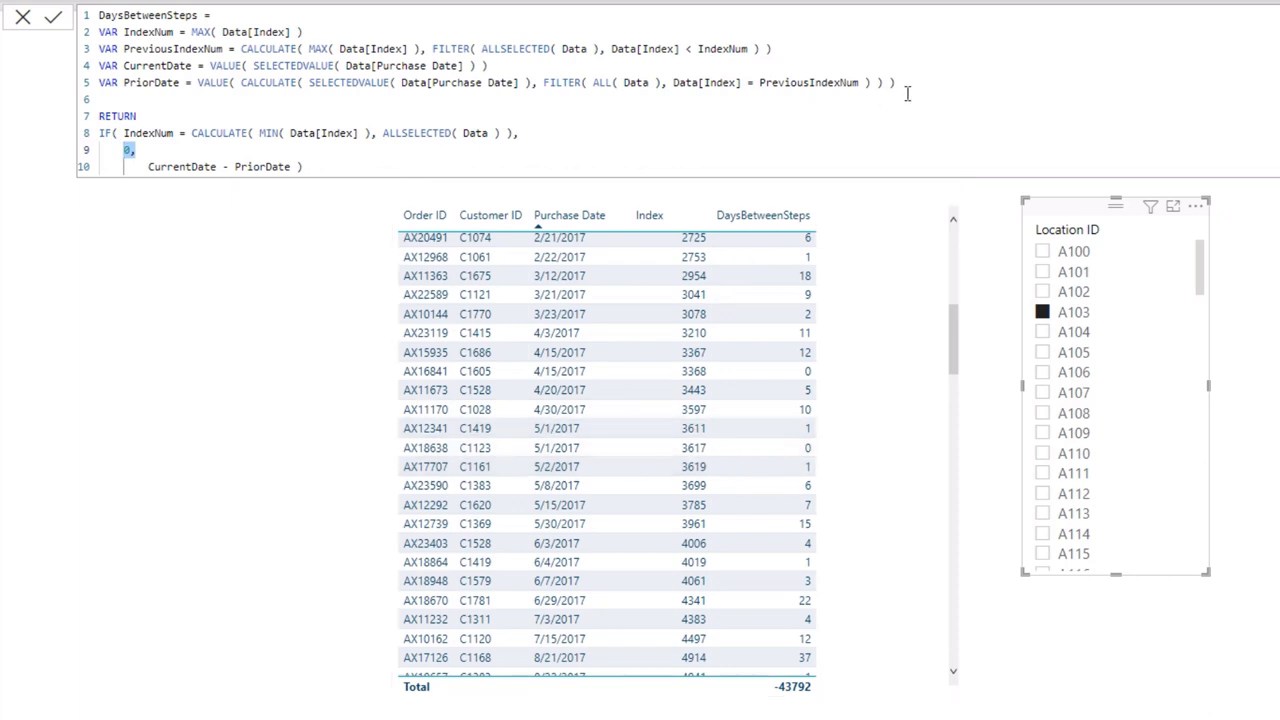
left_click_drag(920, 83, 398, 84)
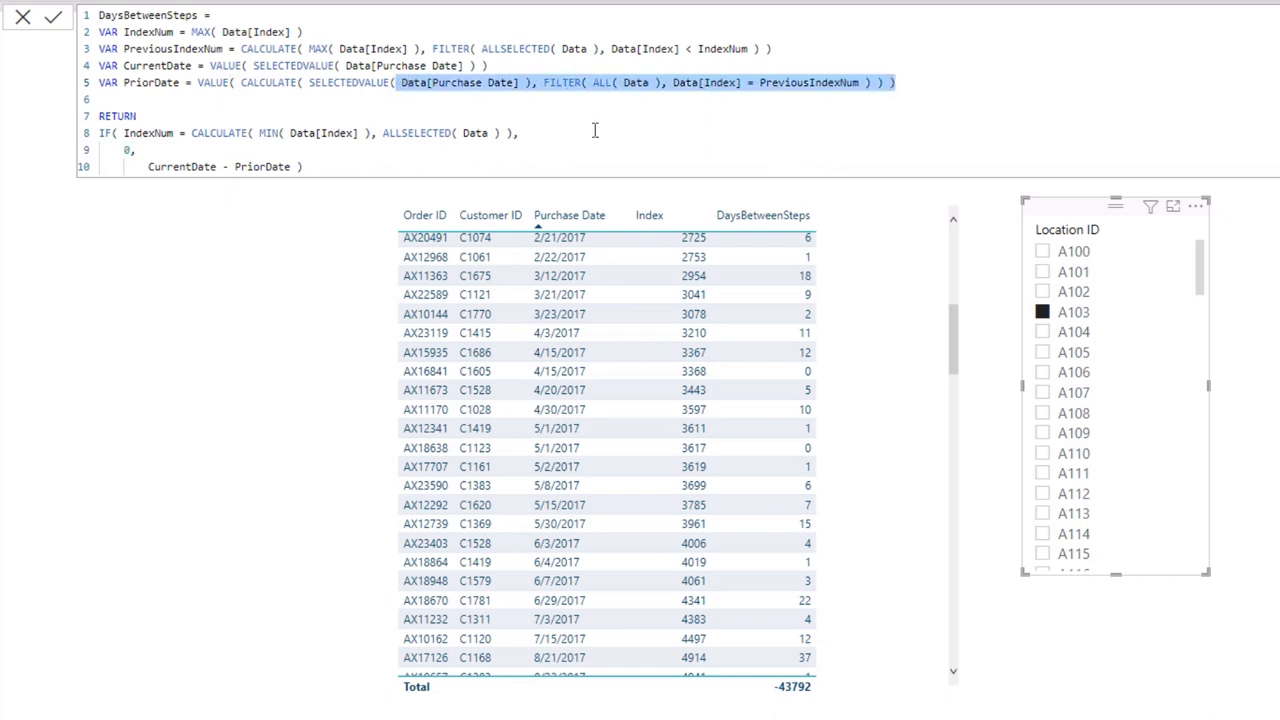
left_click_drag(916, 85, 198, 84)
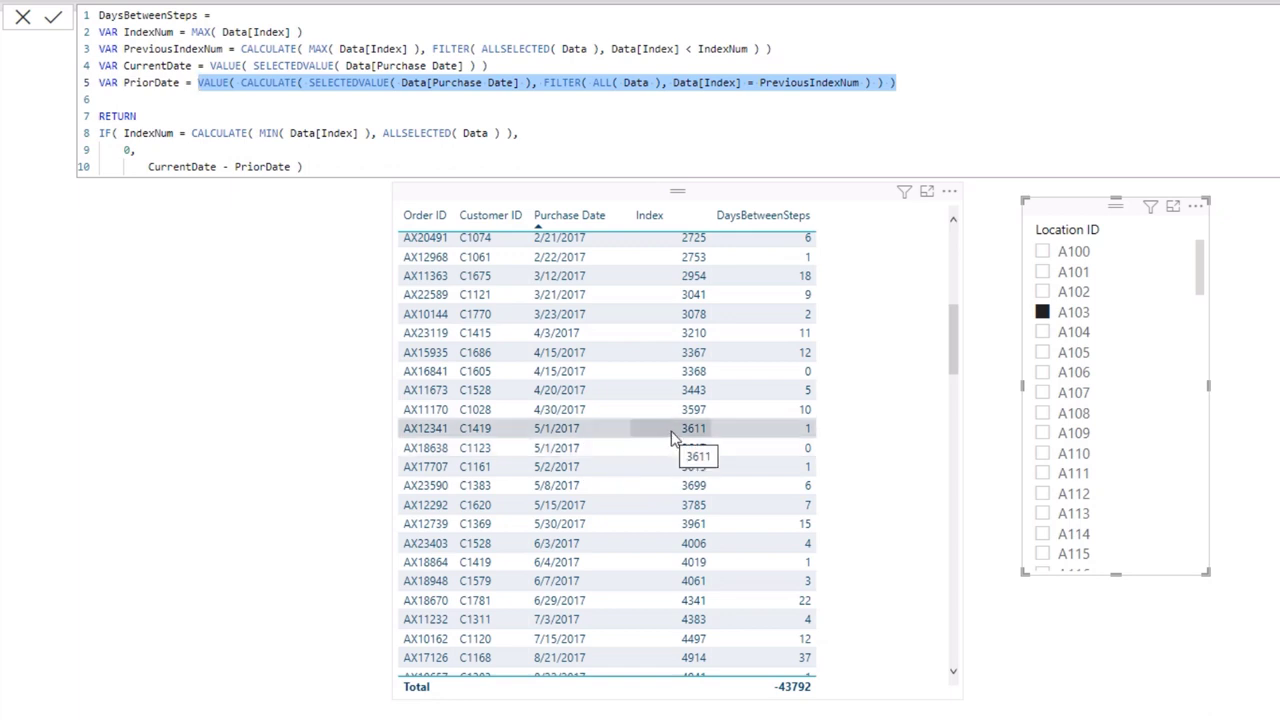
left_click(206, 167)
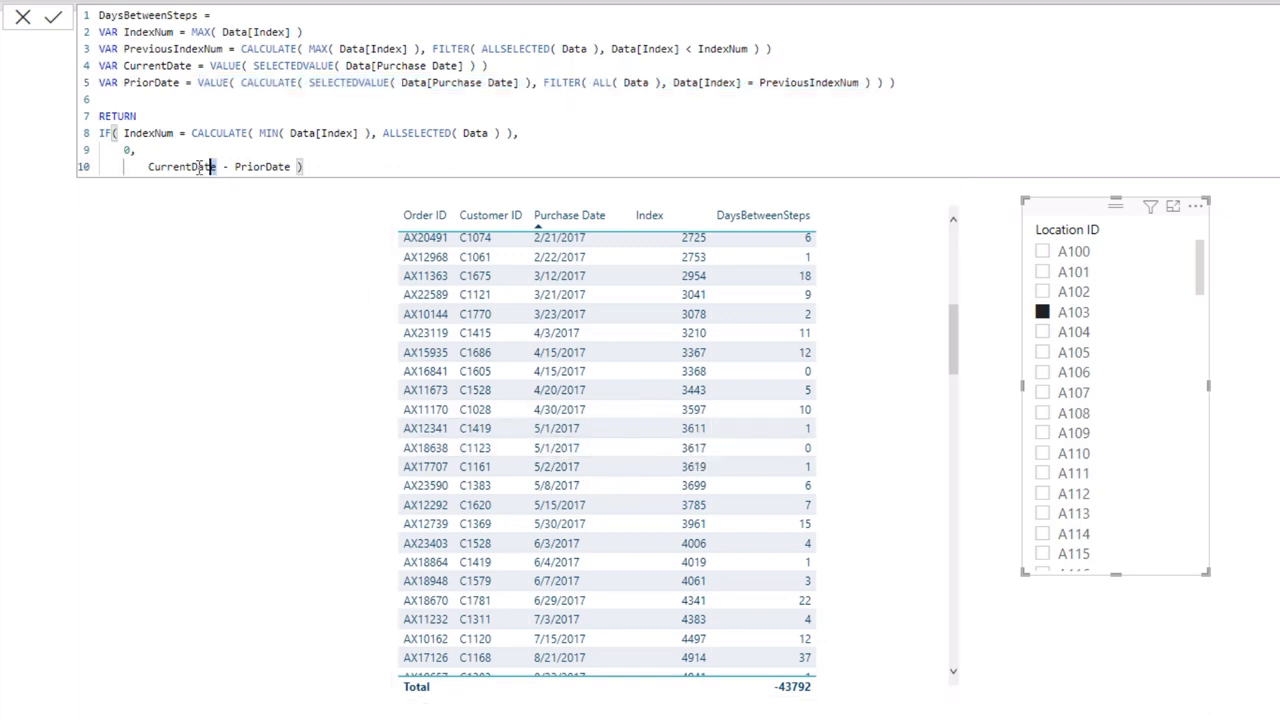
left_click_drag(218, 167, 146, 167)
left_click_drag(294, 167, 235, 167)
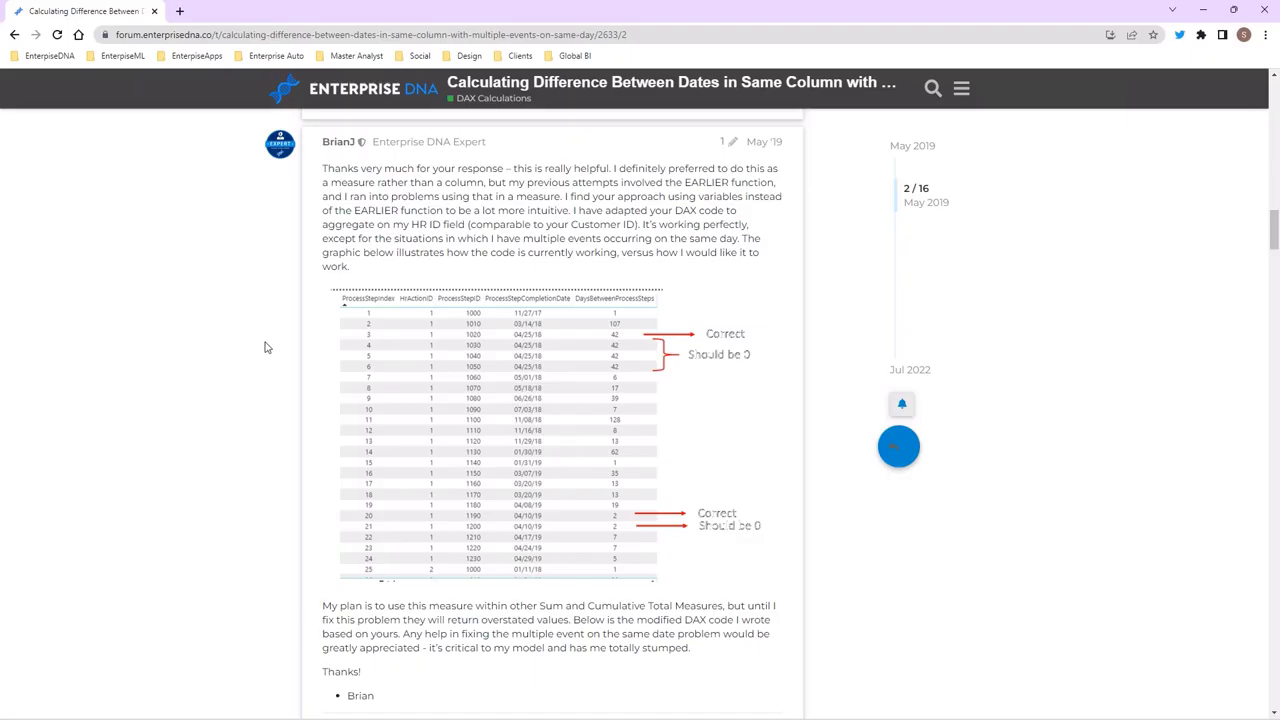
scroll(252, 325, "down", 6)
scroll(268, 344, "up", 2)
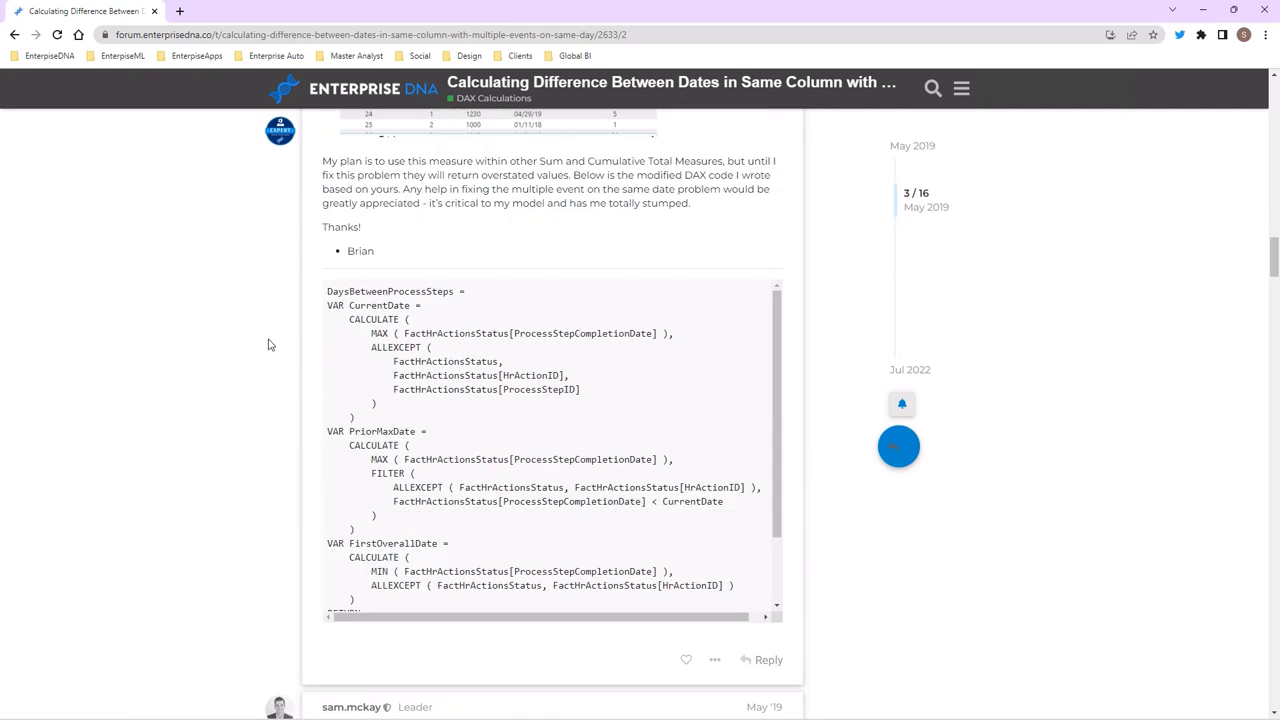